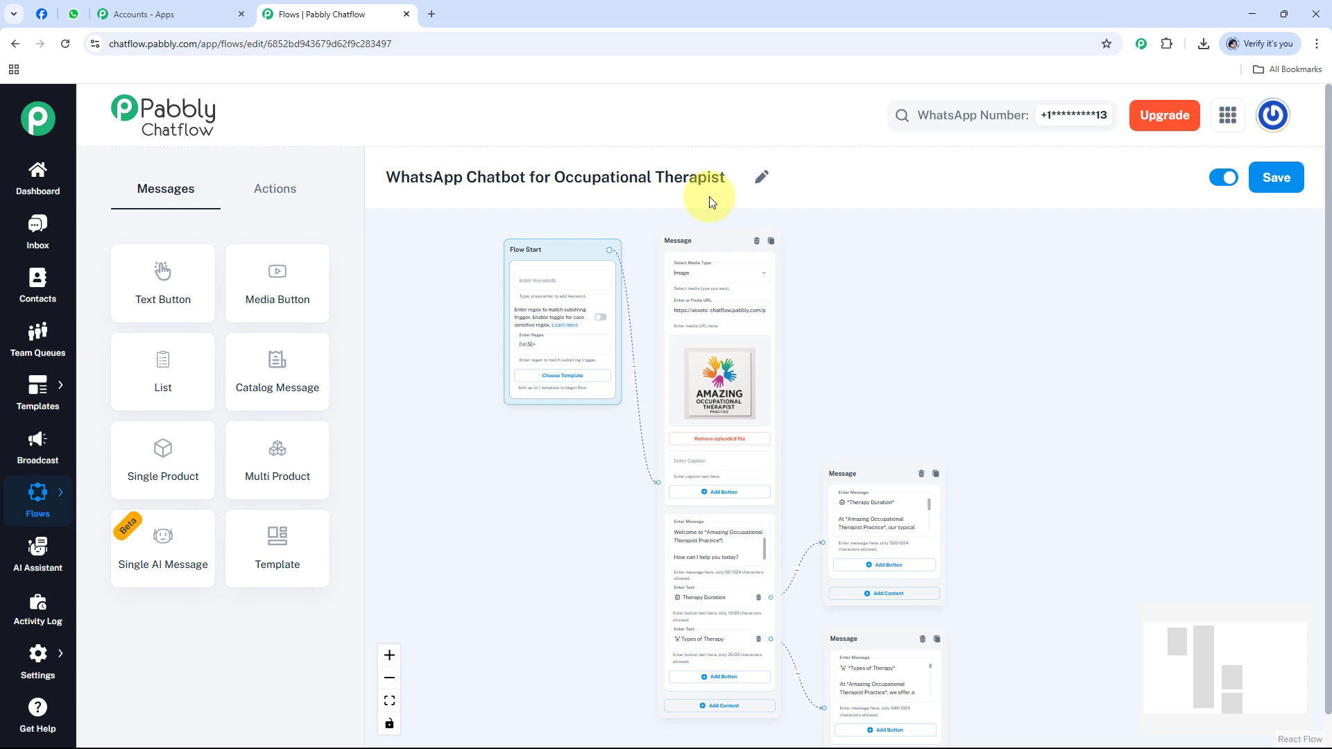
# Switch to WhatsApp Web and send "Hello" in the Occupational Therapist Practice chat.
pyautogui.click(74, 14)
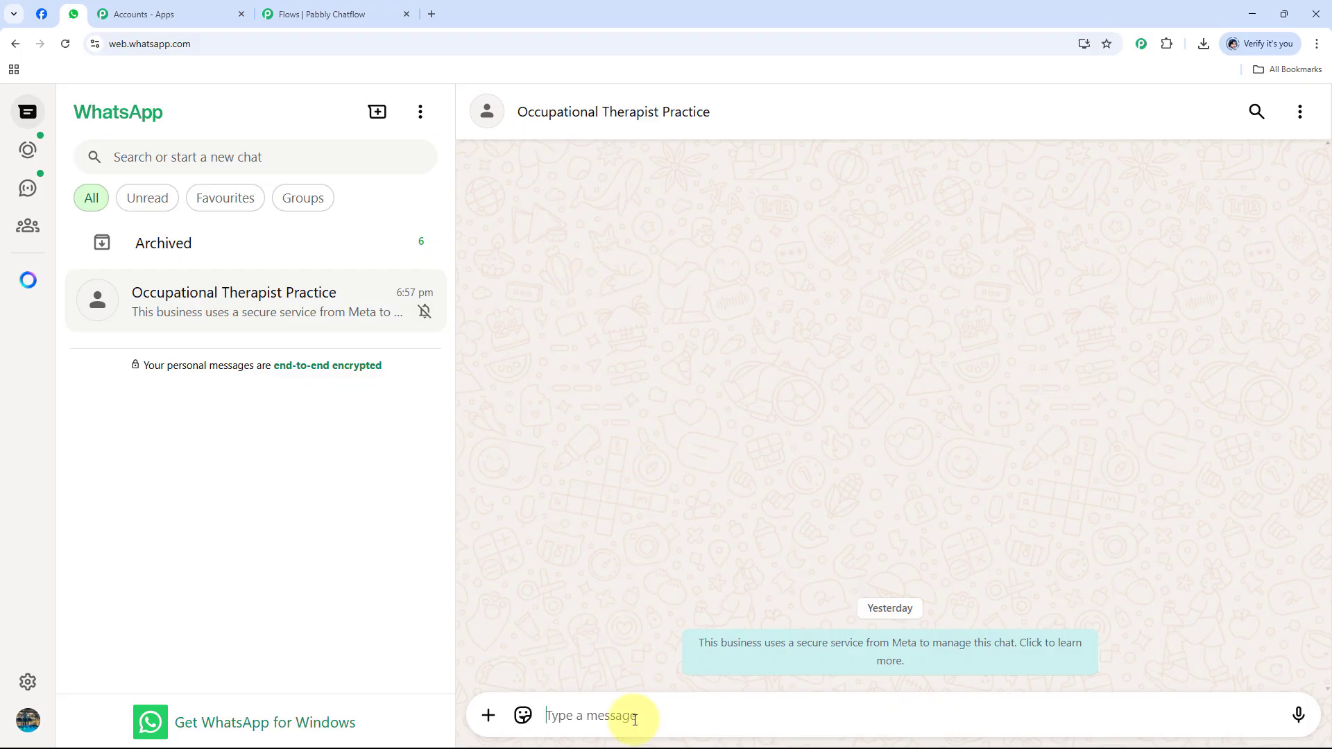
pyautogui.write('Hello')
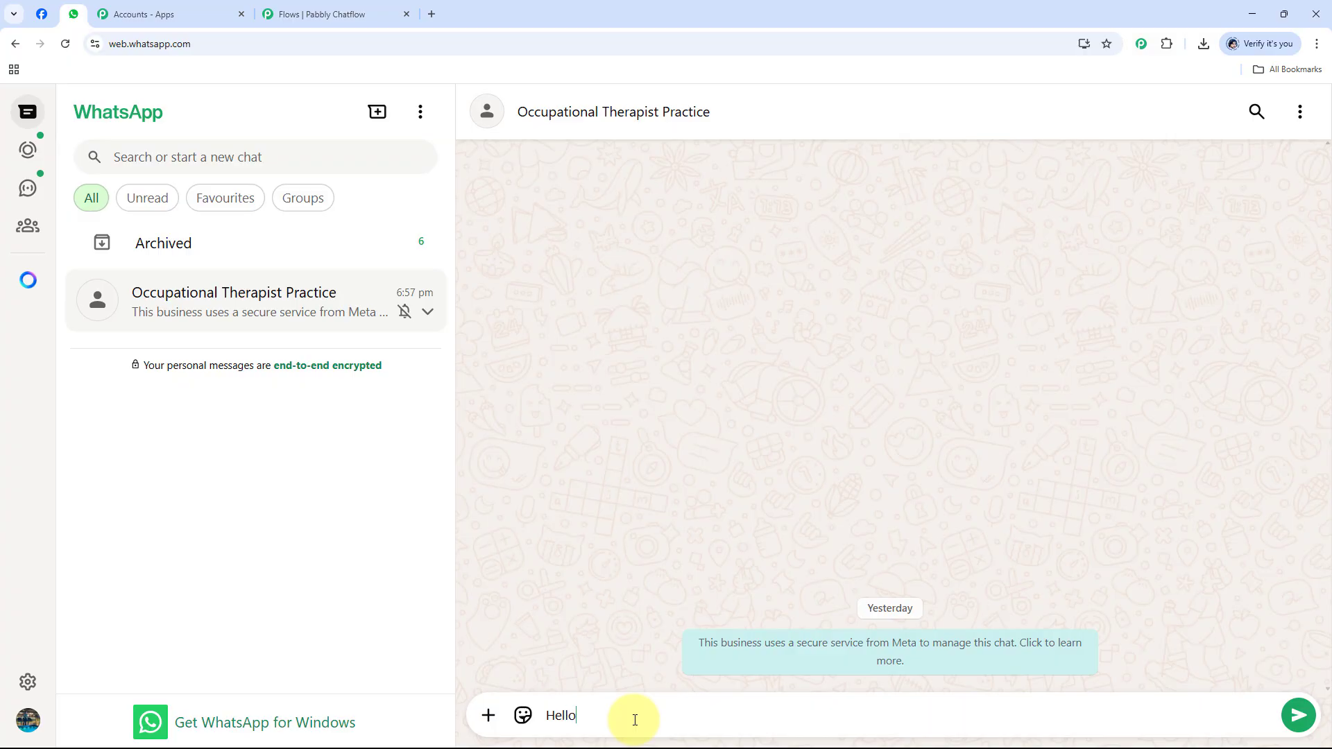
pyautogui.press('Return')
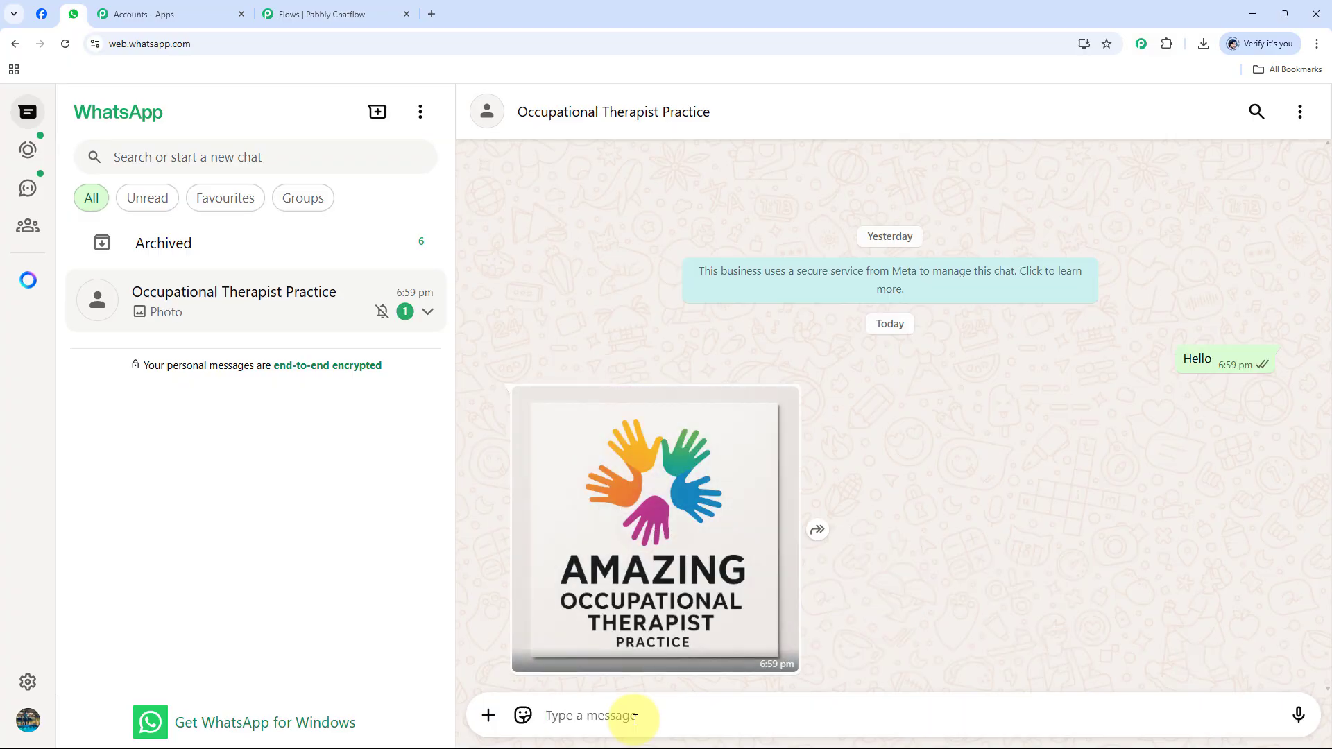
# View the received logo image enlarged and read the chatbot's welcome message in the chat.
pyautogui.click(703, 387)
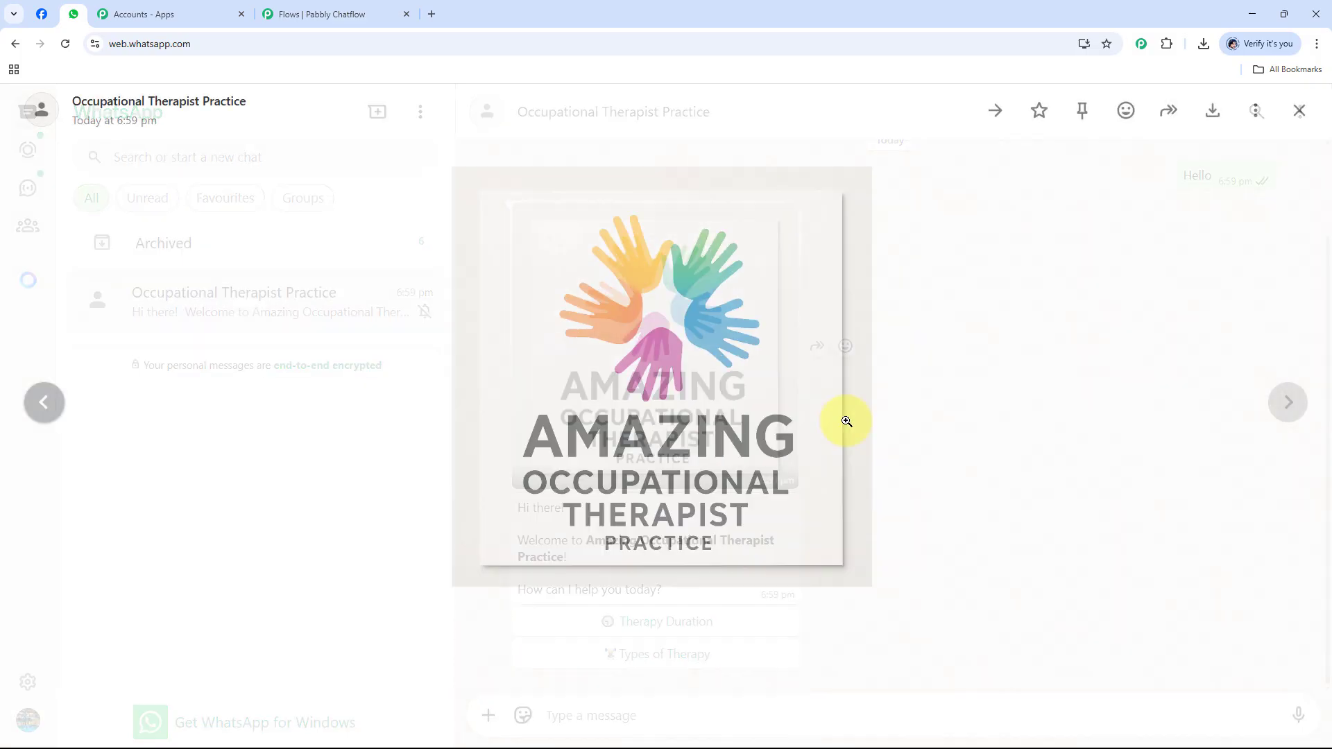
pyautogui.click(1026, 395)
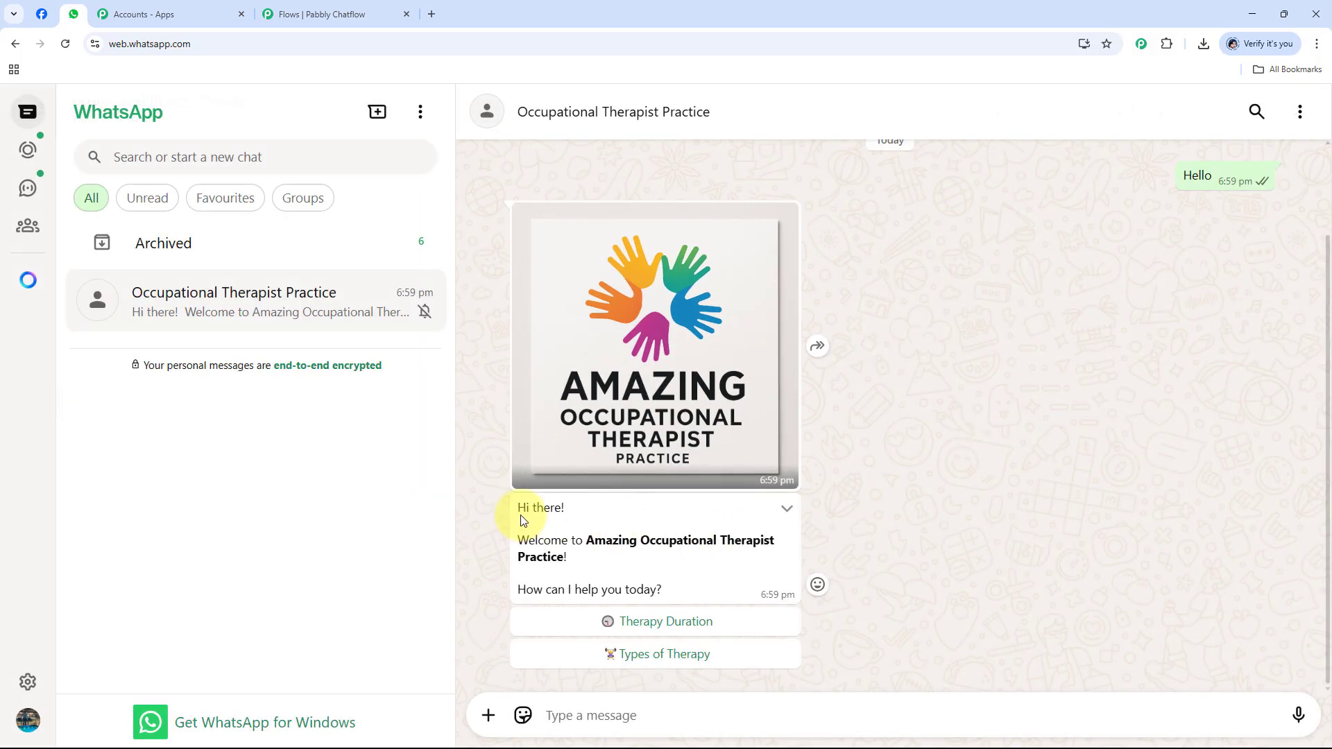
pyautogui.moveTo(519, 512); pyautogui.dragTo(651, 602)
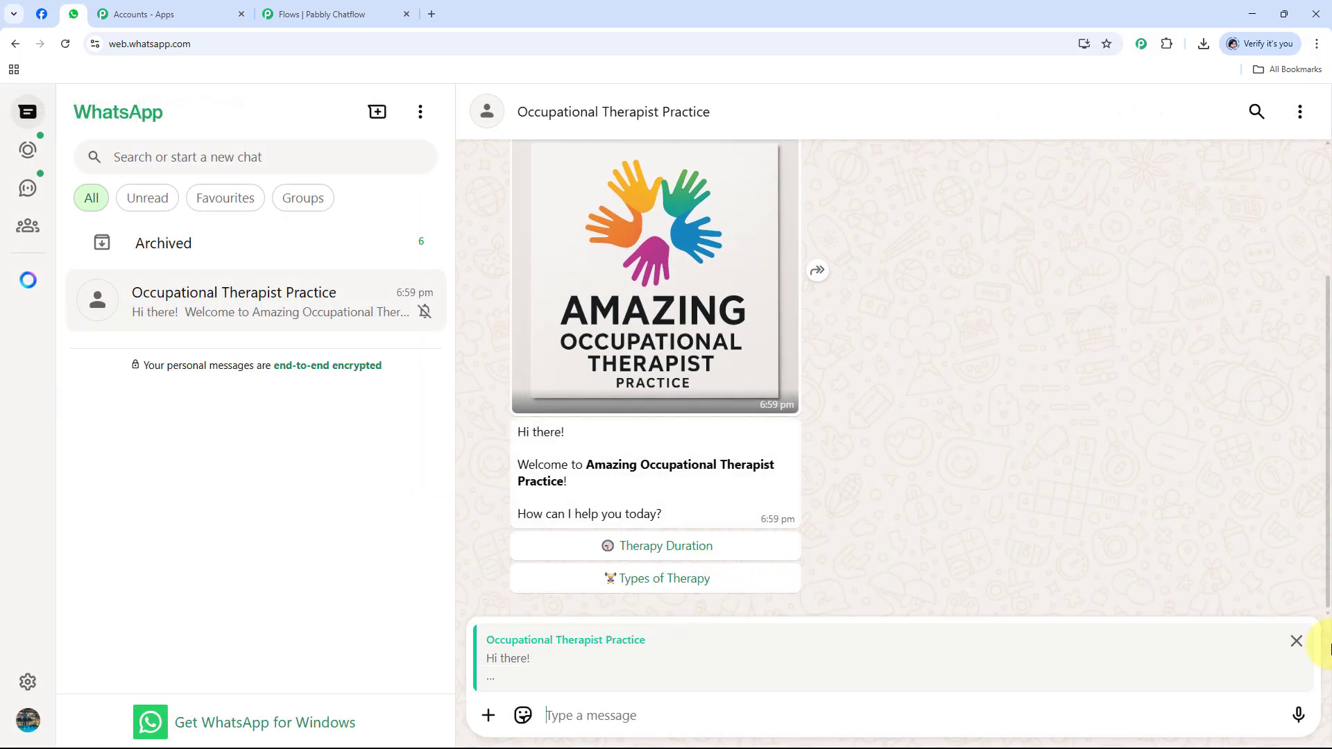
pyautogui.click(1297, 641)
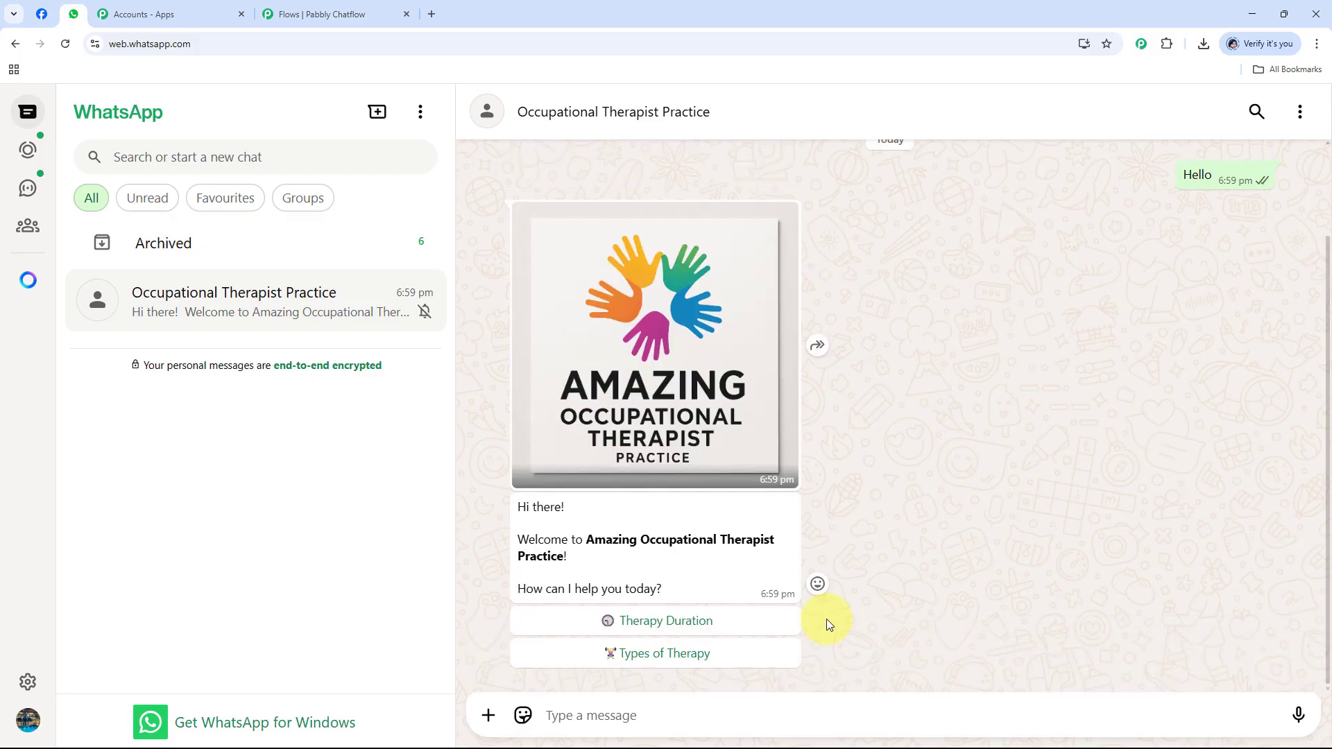
# Choose the Therapy Duration reply under the welcome message and read the chatbot's answer.
pyautogui.click(758, 626)
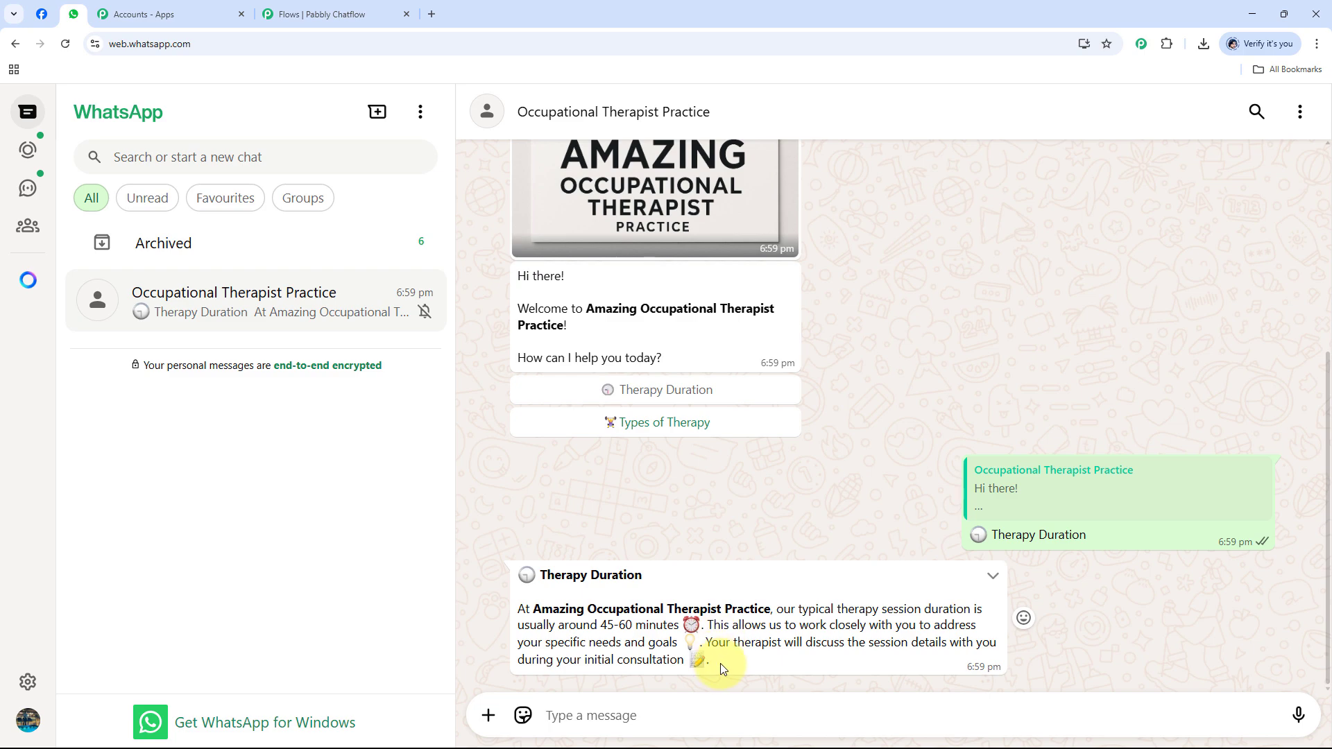
pyautogui.moveTo(720, 663); pyautogui.dragTo(628, 588)
pyautogui.click(681, 519)
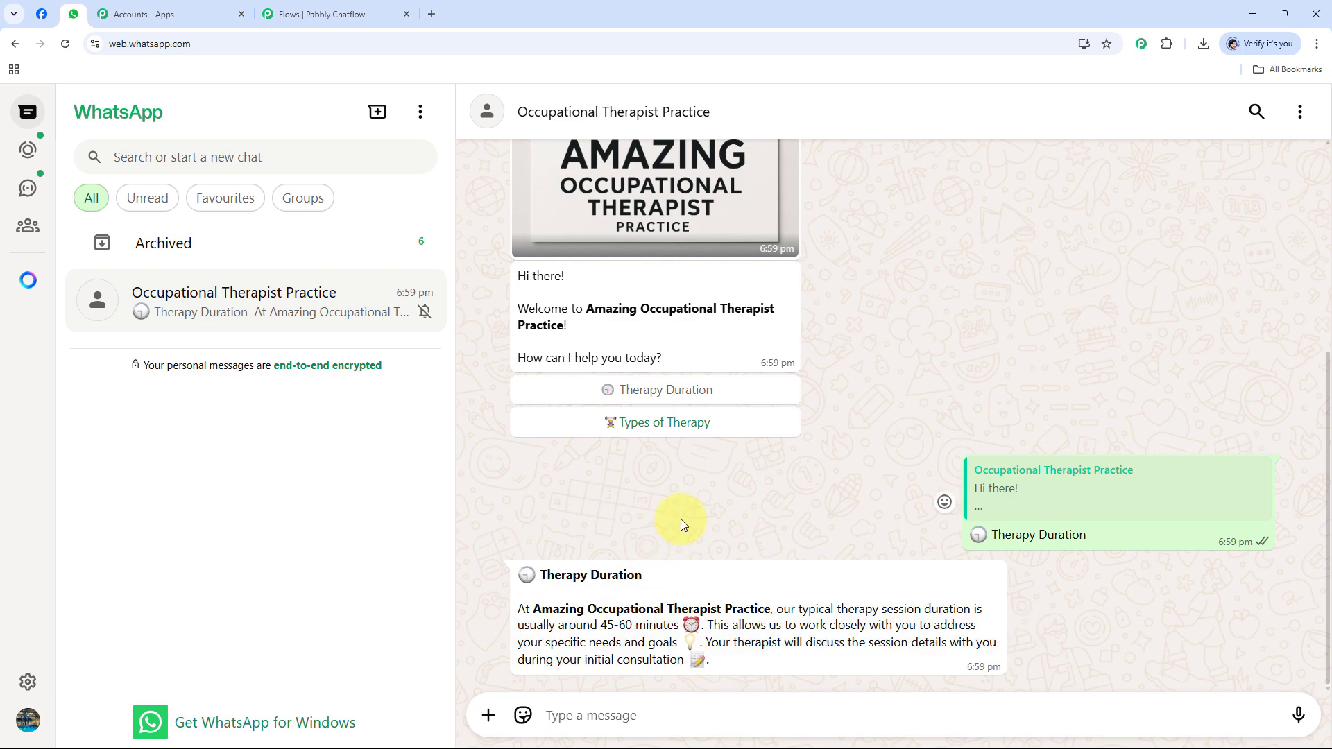
# Choose the Types of Therapy reply under the welcome message and read the services described in the answer.
pyautogui.click(711, 427)
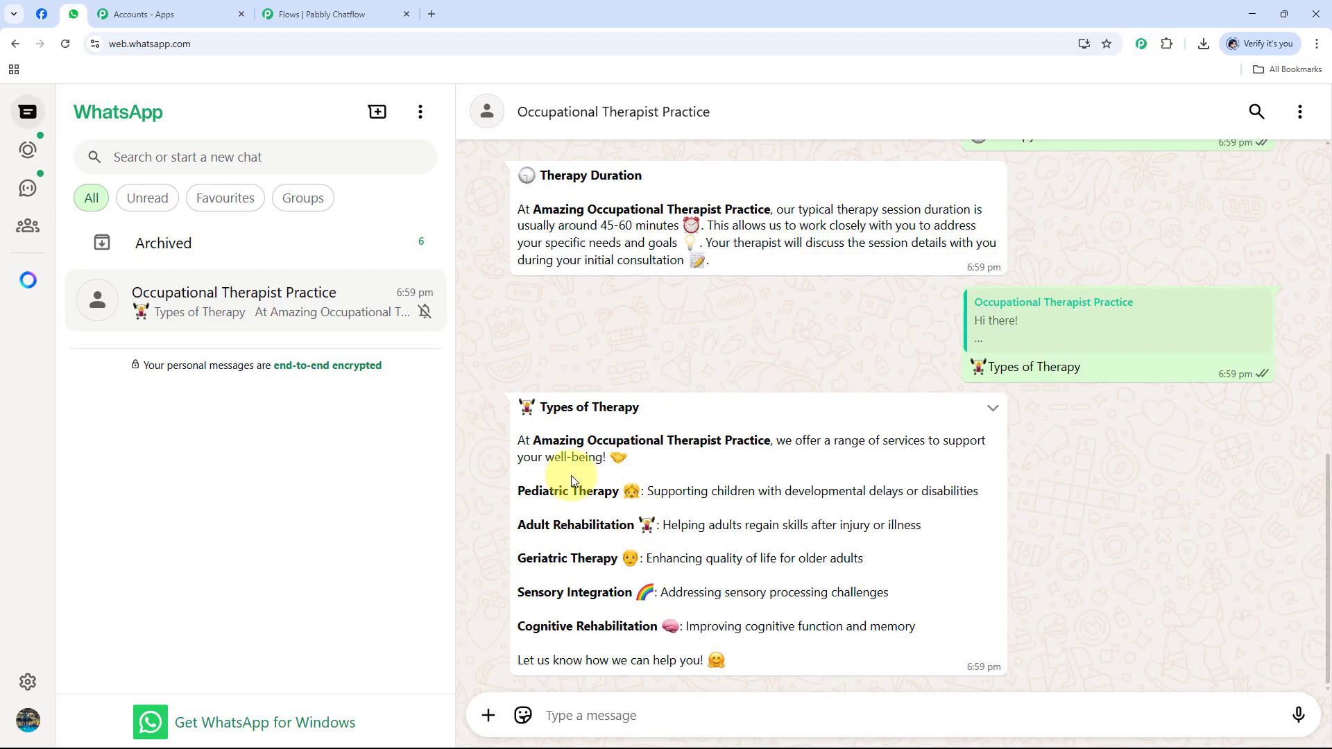
pyautogui.moveTo(726, 663); pyautogui.dragTo(528, 402)
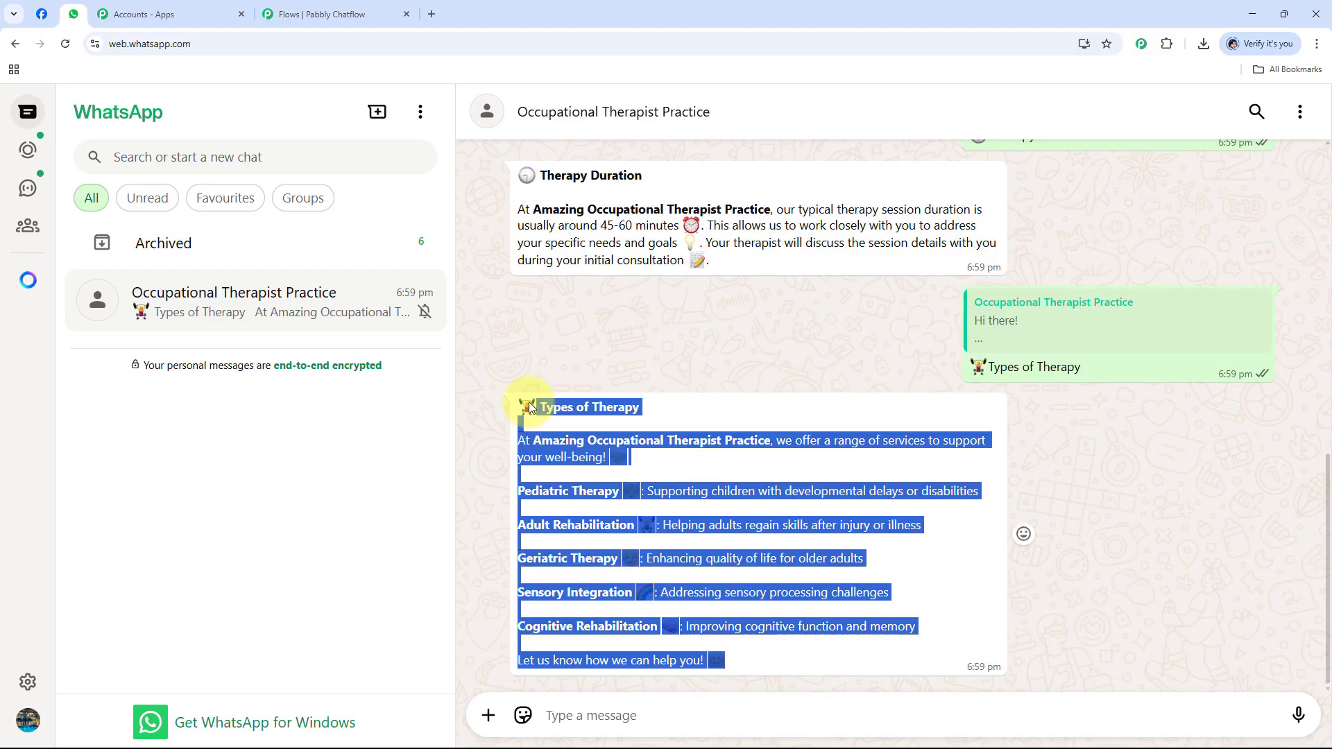
pyautogui.click(577, 339)
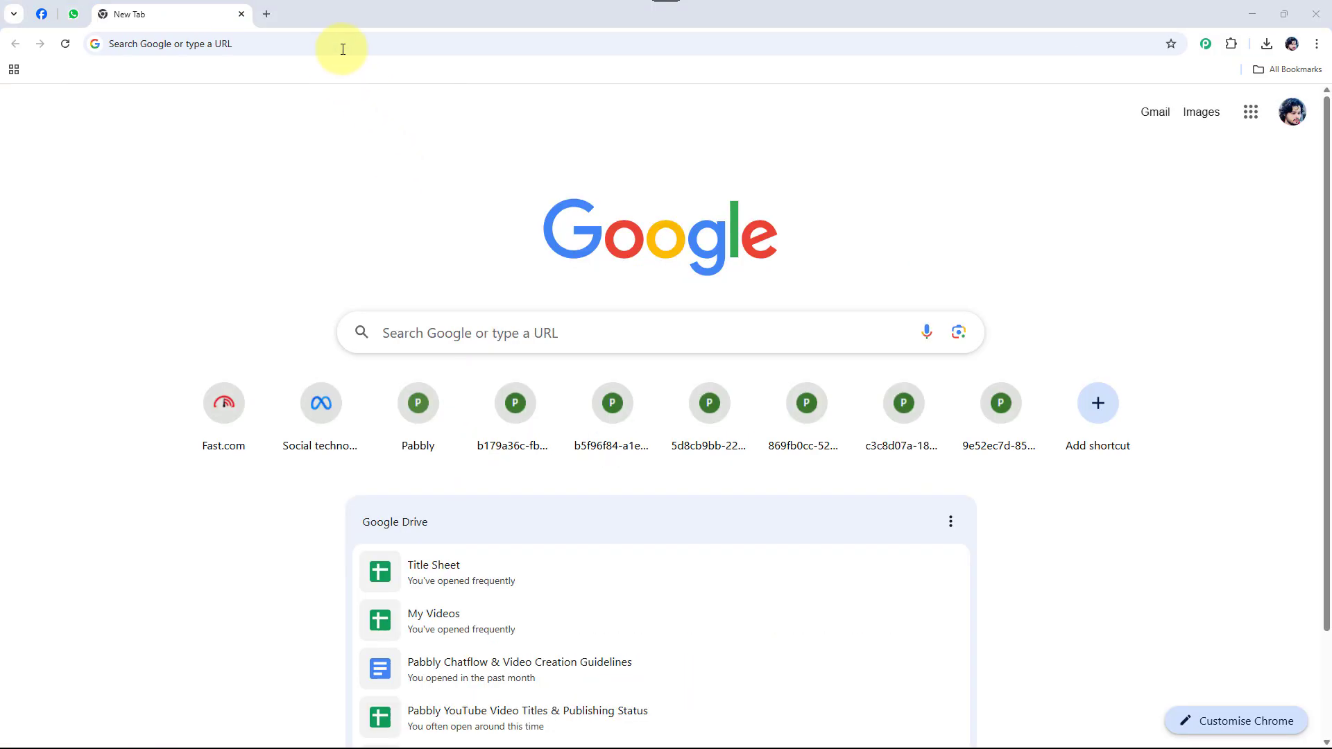
# Open the Pabbly Chatflow page at pabbly.com/chatflow in the browser.
pyautogui.click(344, 46)
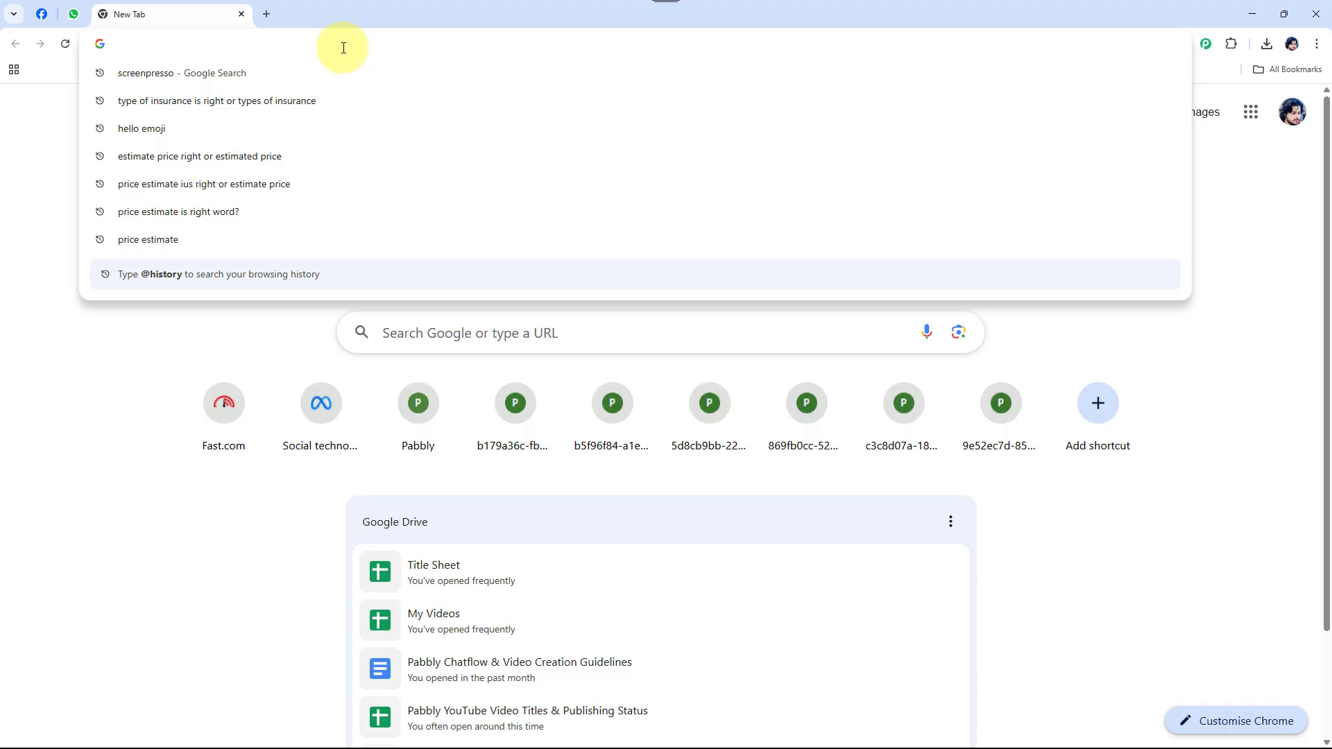
pyautogui.write('pabbly')
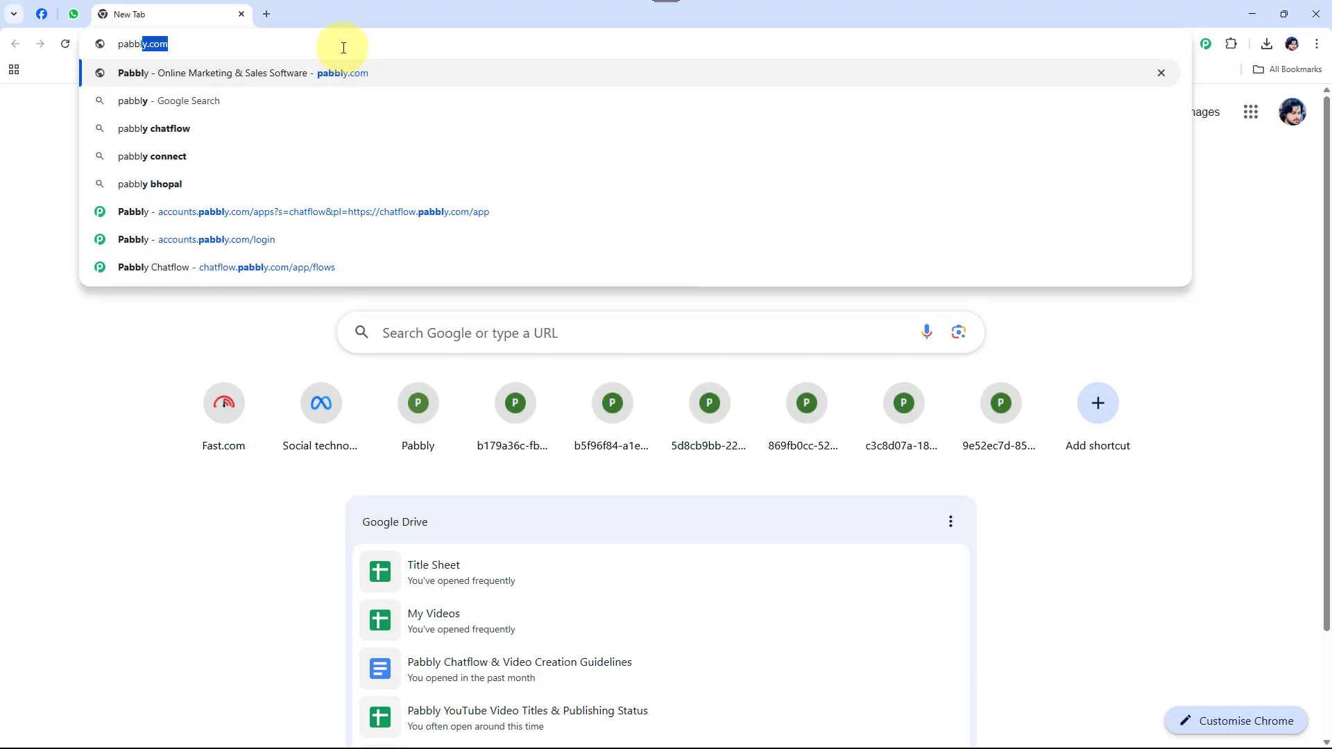
pyautogui.write('.com/')
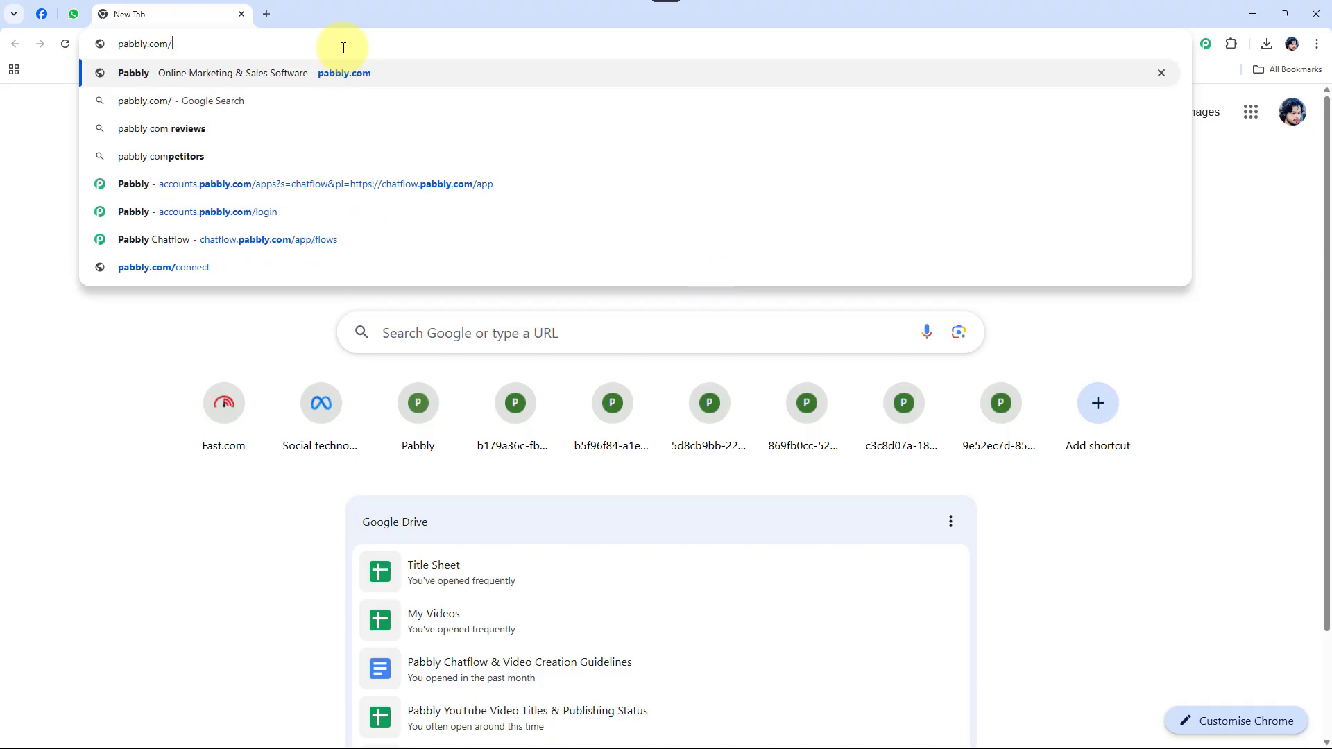
pyautogui.press('Return')
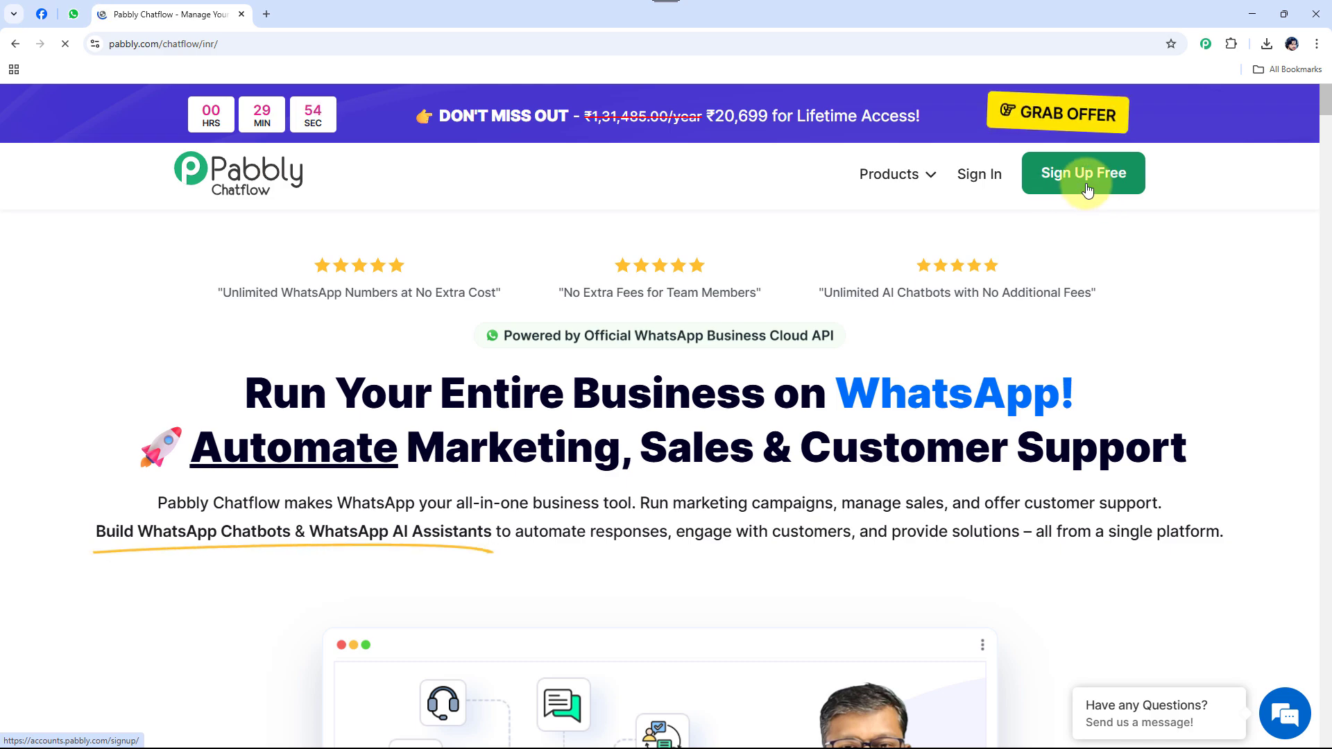
# Sign in to the existing Pabbly account and access the Pabbly Chatflow app.
pyautogui.click(980, 174)
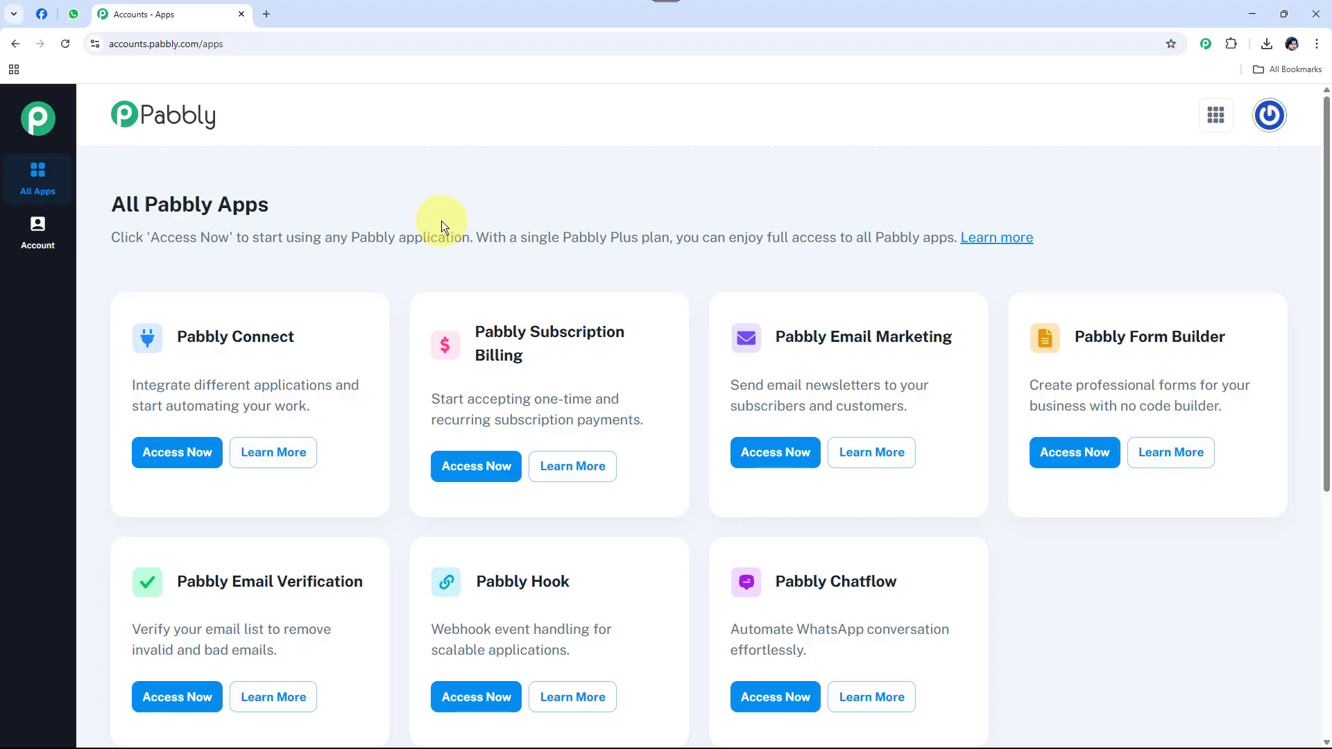
pyautogui.scroll(-5, 444, 226)
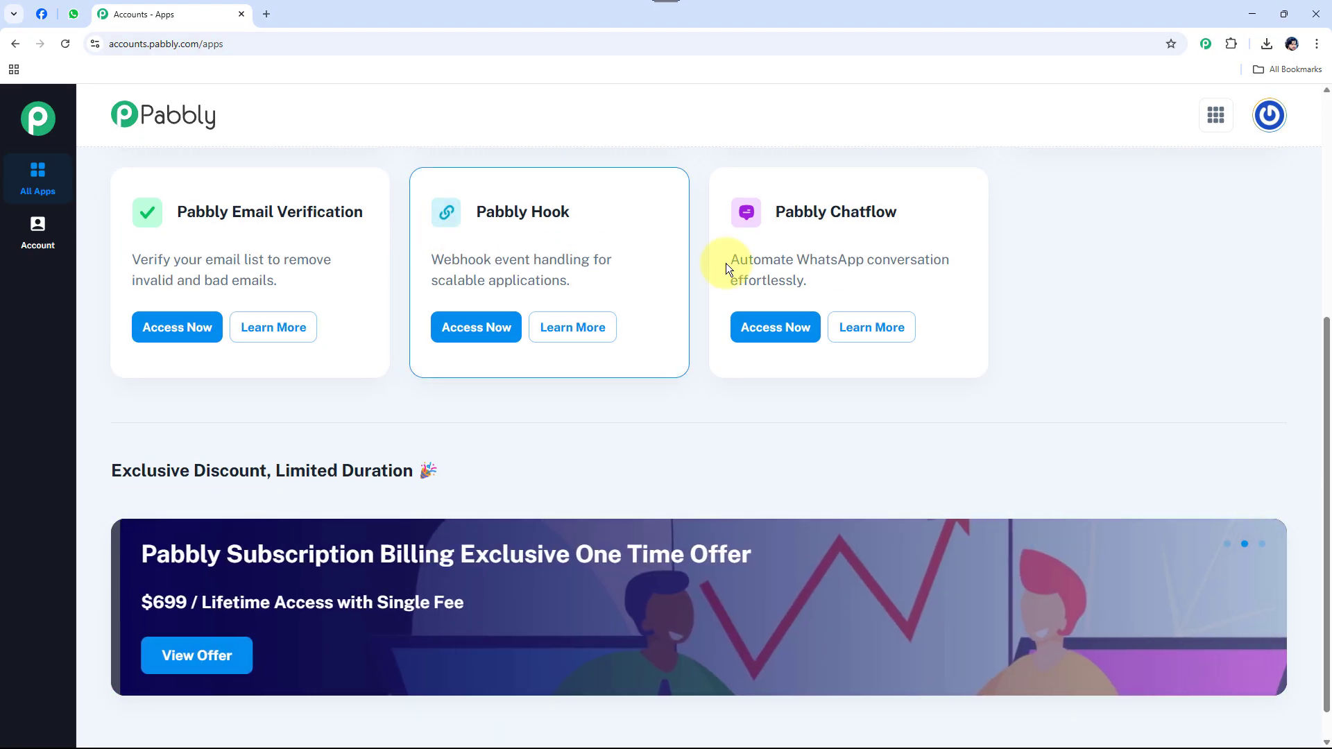
pyautogui.click(780, 335)
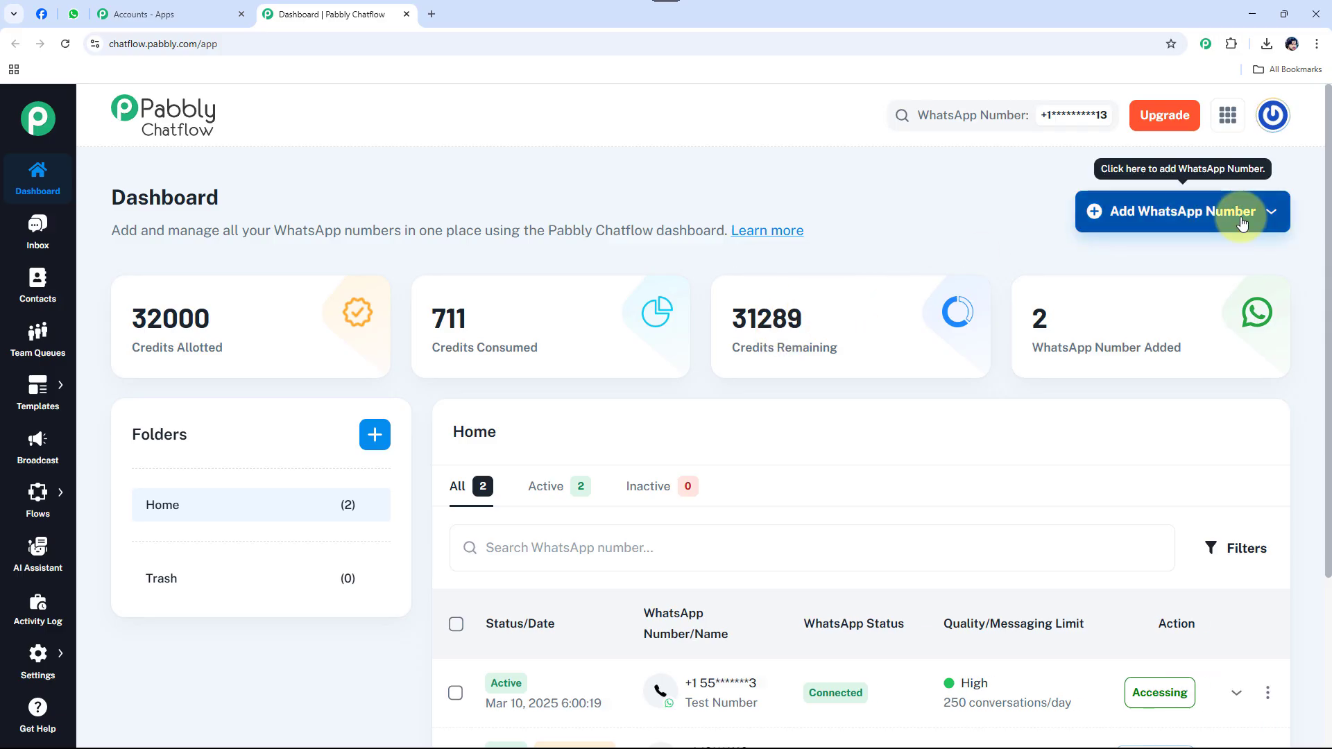
# Examine the connection methods for adding a WhatsApp number, the listed numbers' quality and action details, and the Folders section.
pyautogui.click(1168, 220)
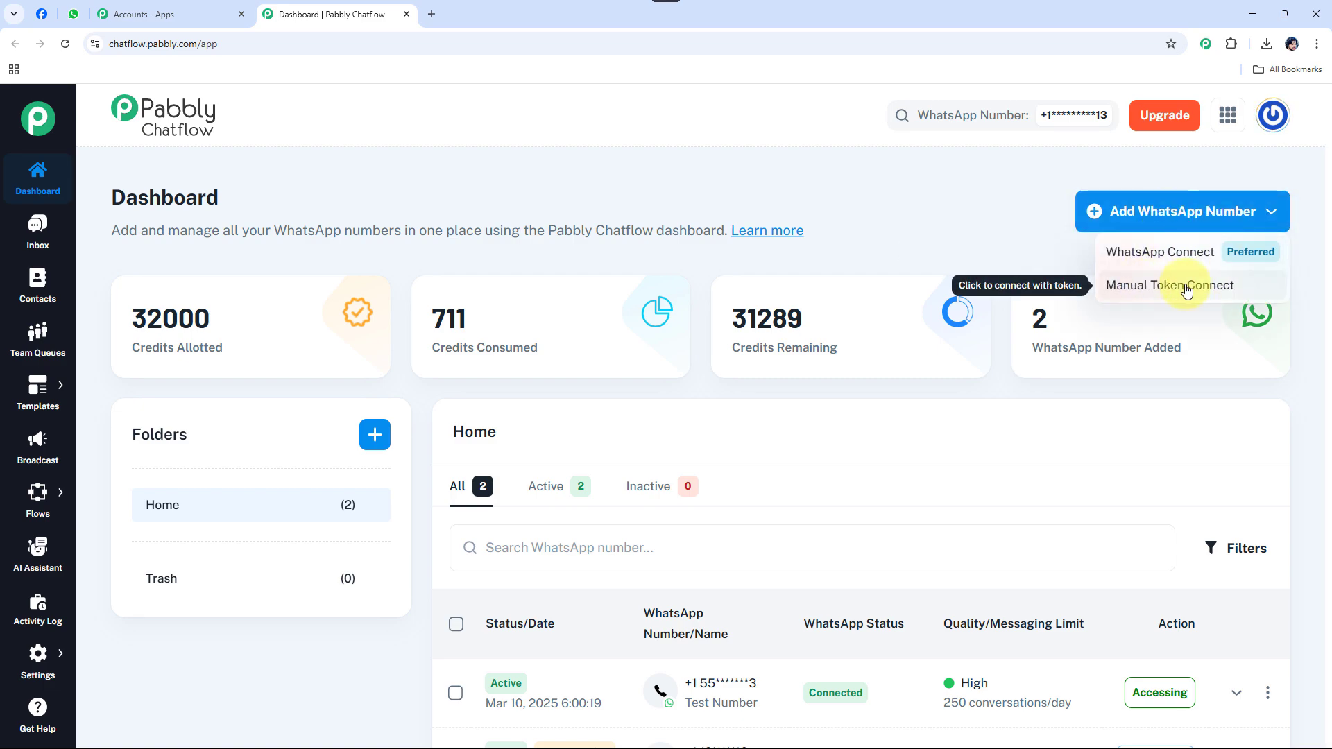
pyautogui.click(1055, 208)
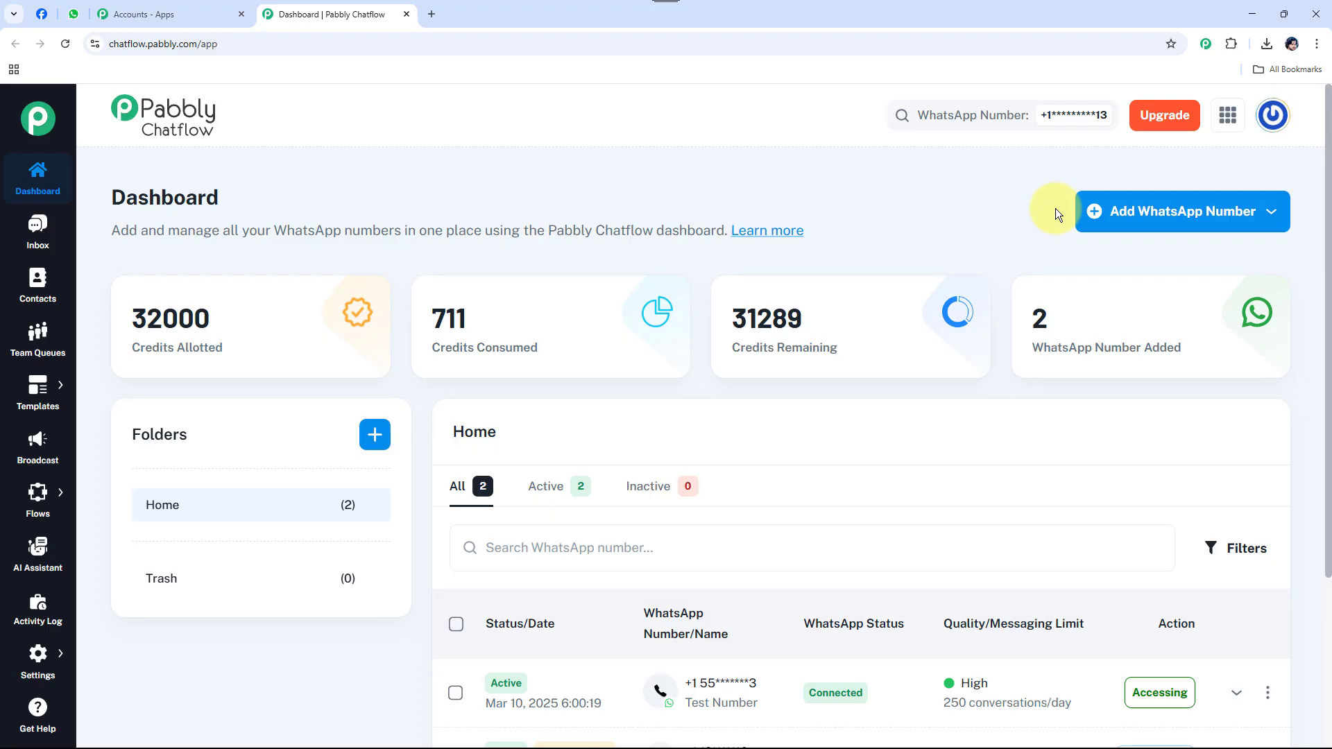
pyautogui.scroll(-3, 781, 260)
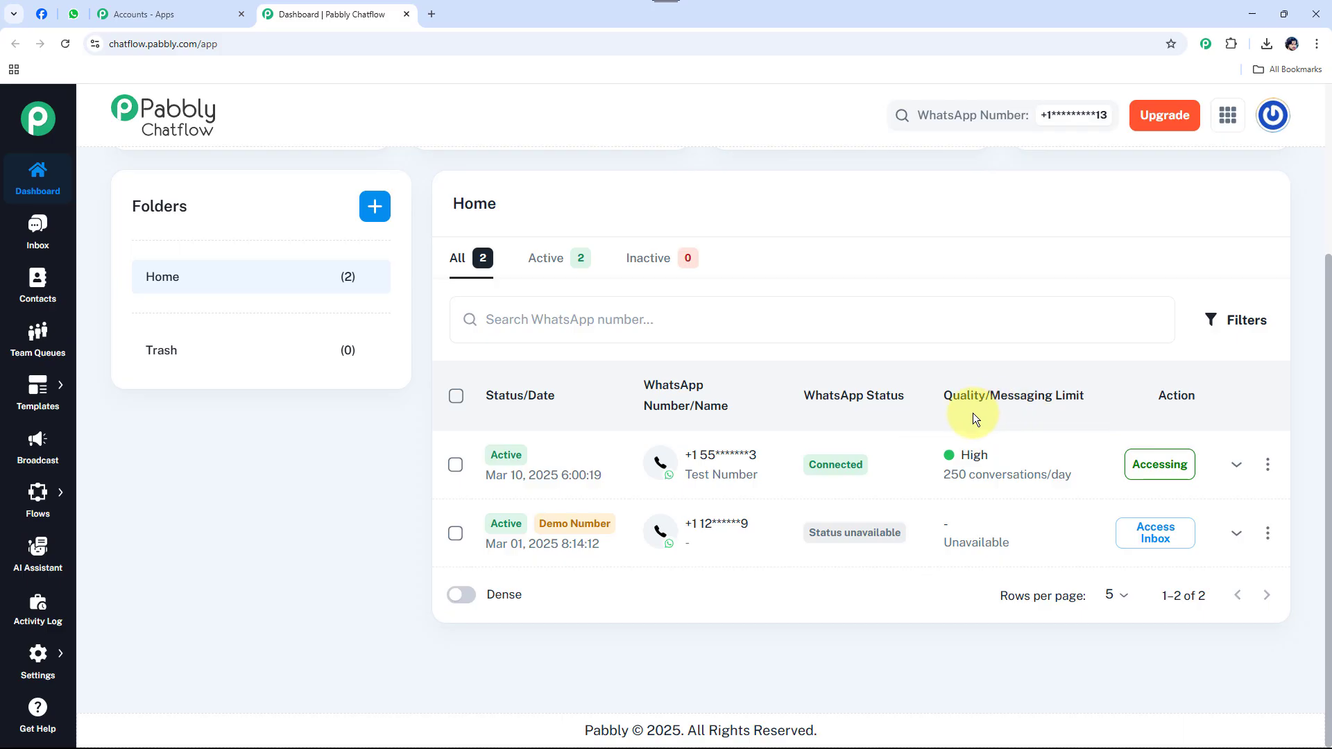
pyautogui.moveTo(984, 463)
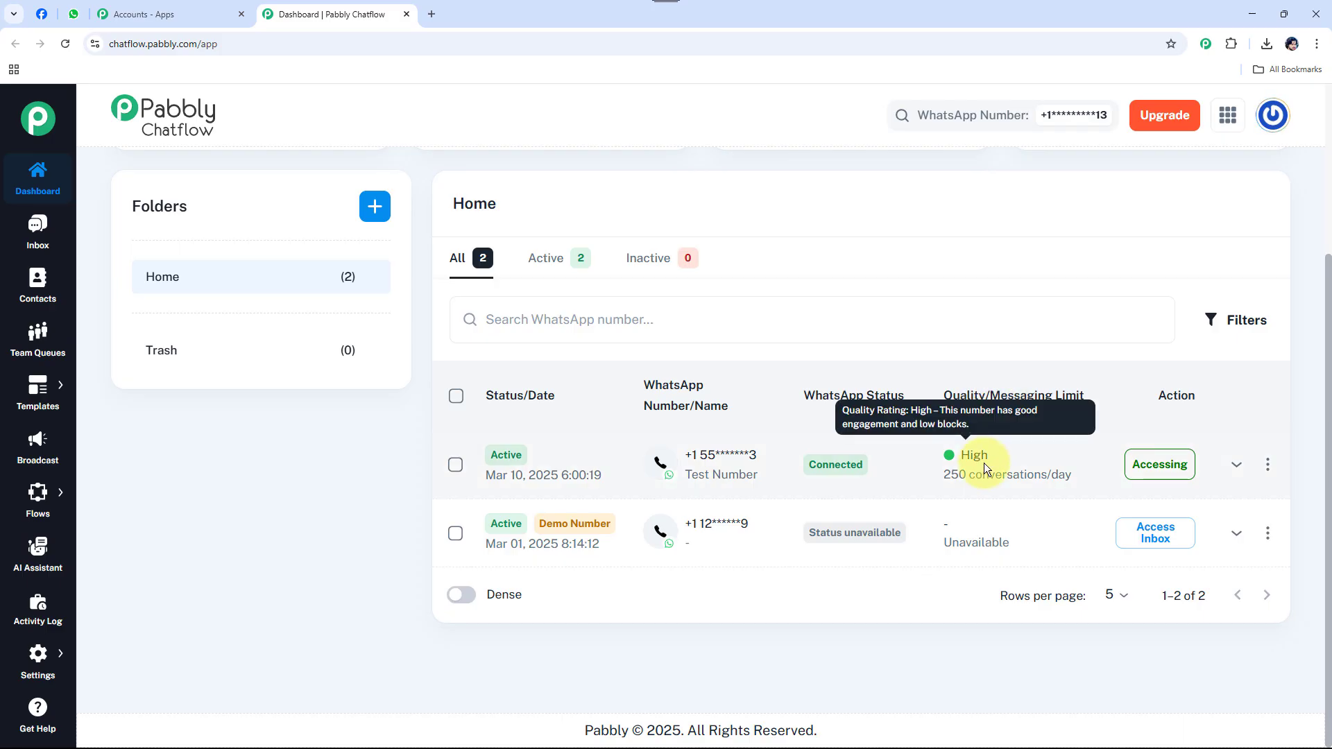
pyautogui.moveTo(1168, 464)
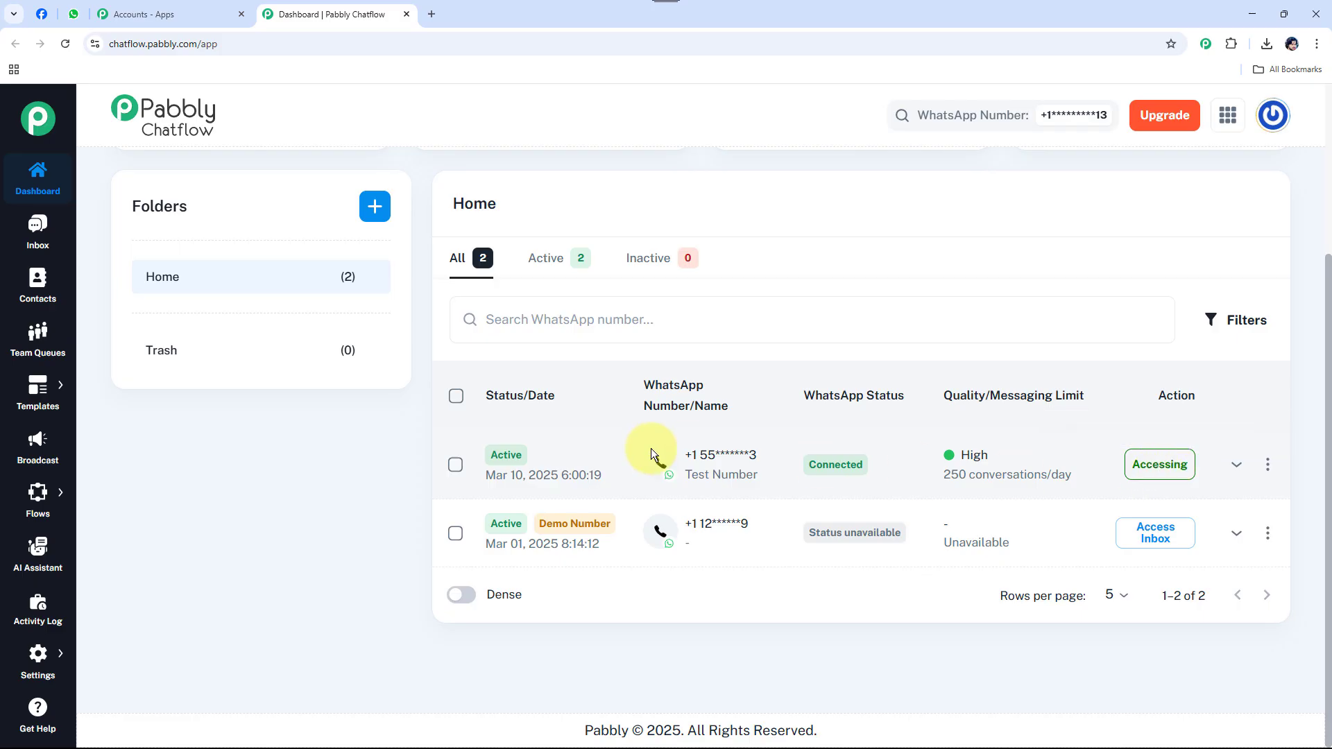
pyautogui.scroll(3, 650, 448)
pyautogui.doubleClick(160, 437)
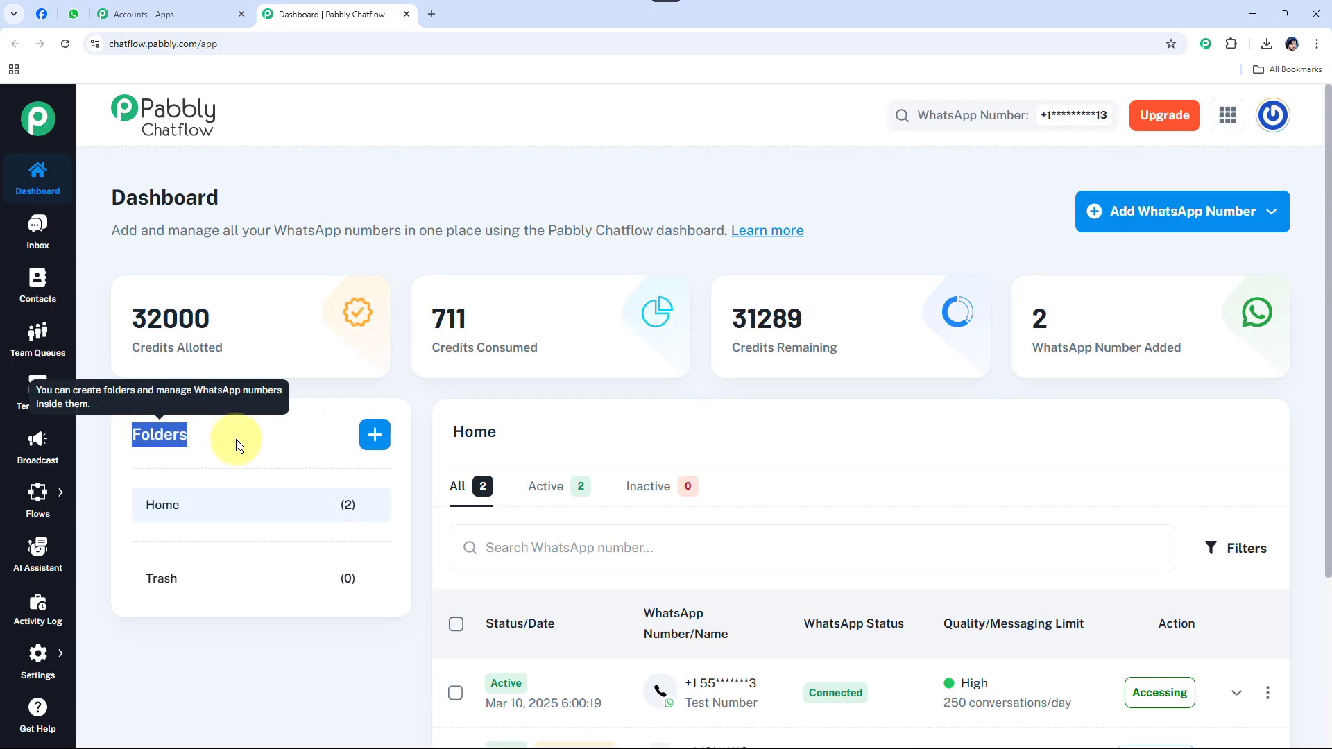
pyautogui.click(236, 440)
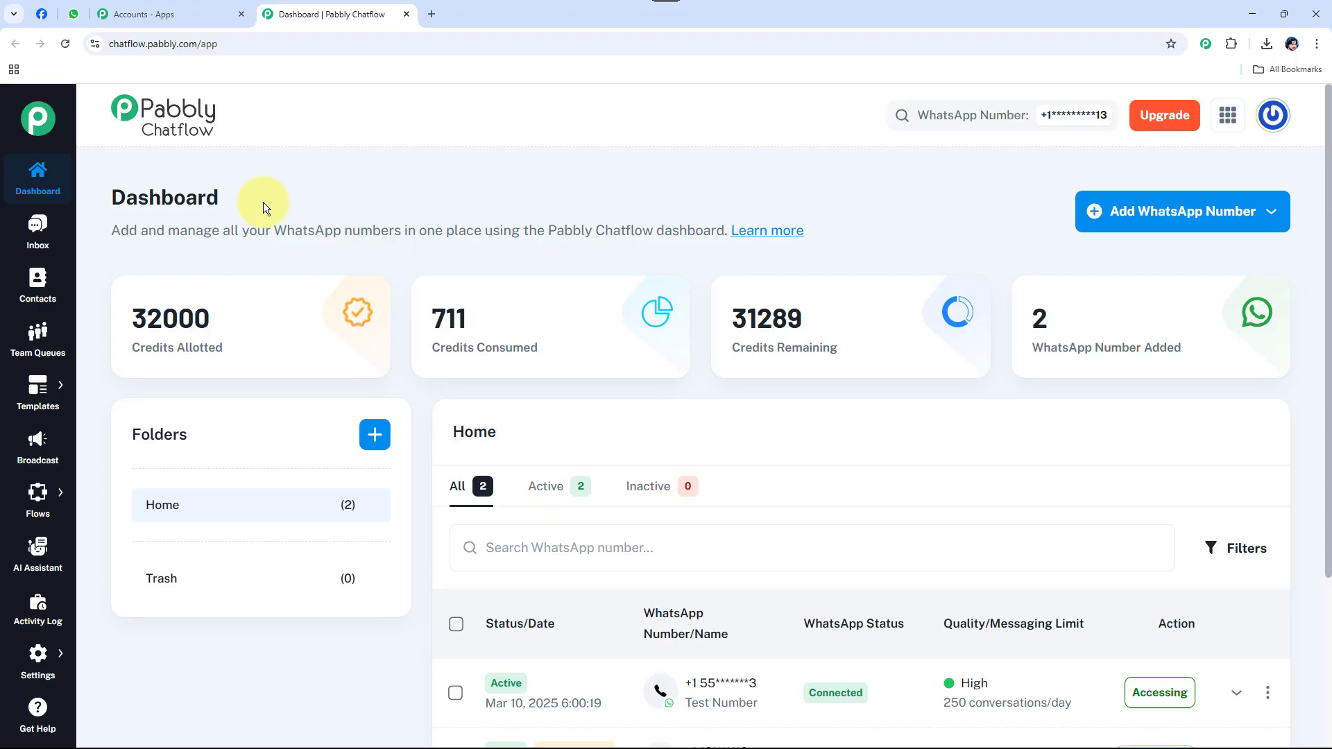
# Open the Flow Builder page and review the total, active and inactive flow figures.
pyautogui.moveTo(40, 506)
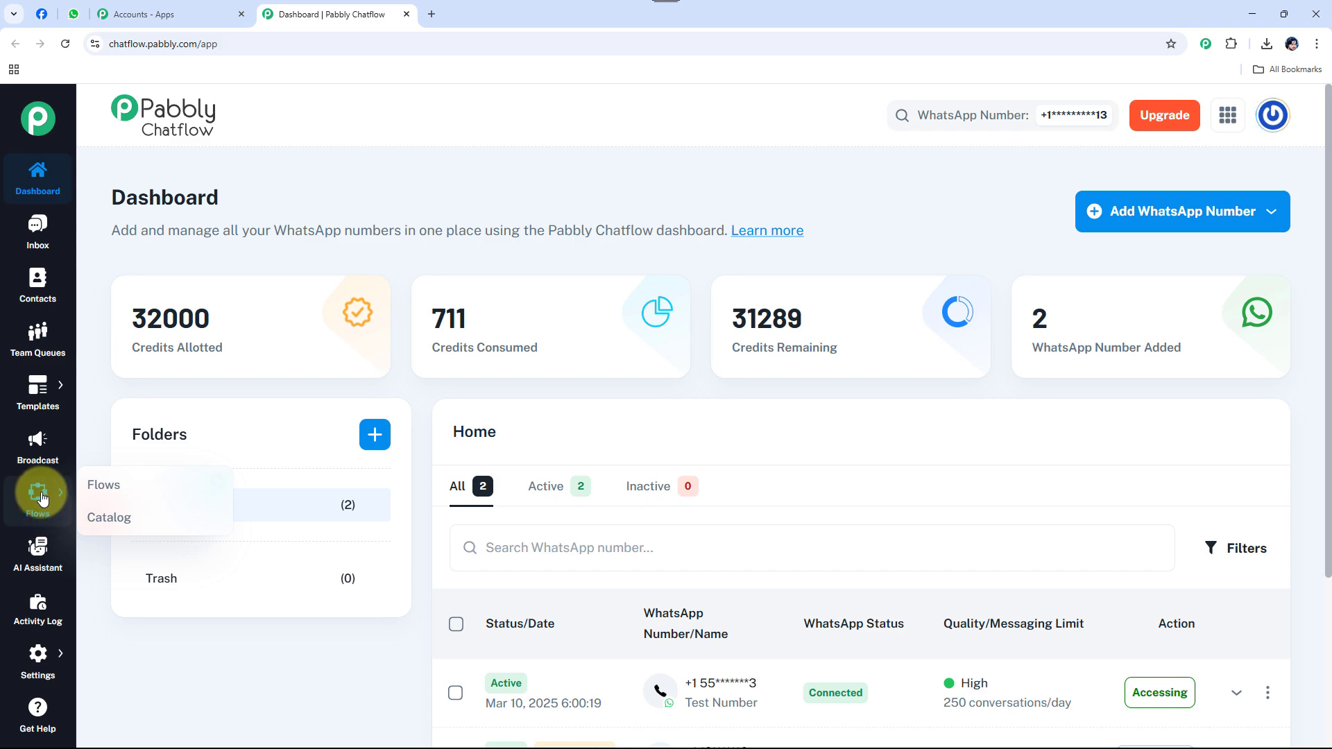
pyautogui.click(105, 486)
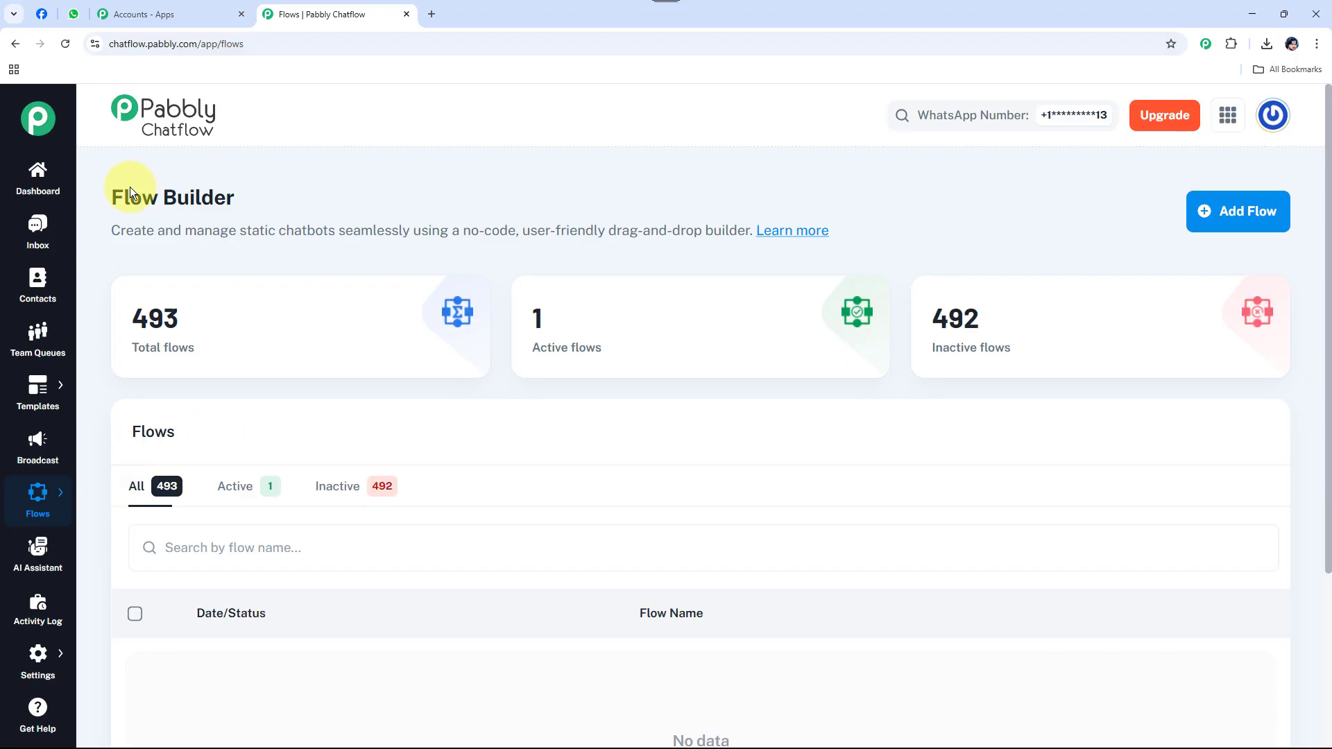
pyautogui.moveTo(114, 197); pyautogui.dragTo(389, 198)
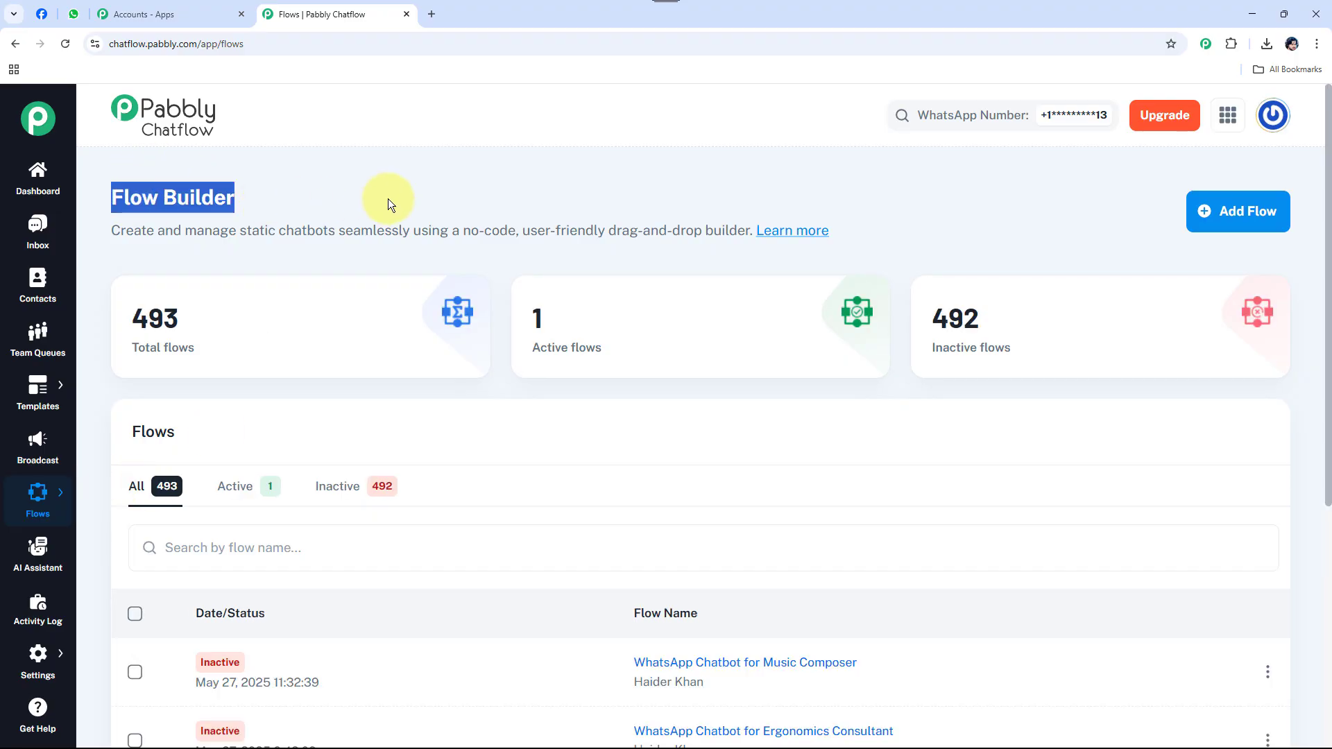
pyautogui.click(388, 198)
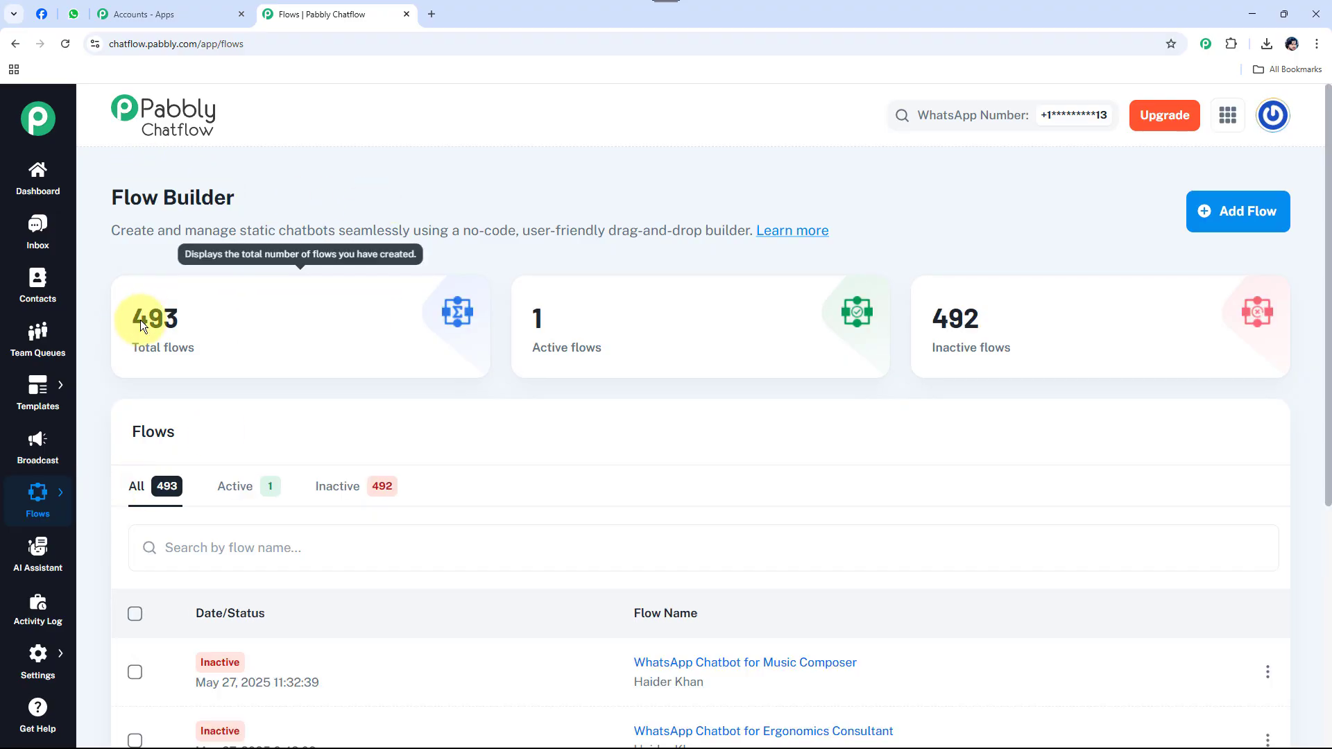
pyautogui.moveTo(123, 318); pyautogui.dragTo(136, 351)
pyautogui.click(219, 330)
pyautogui.click(222, 335)
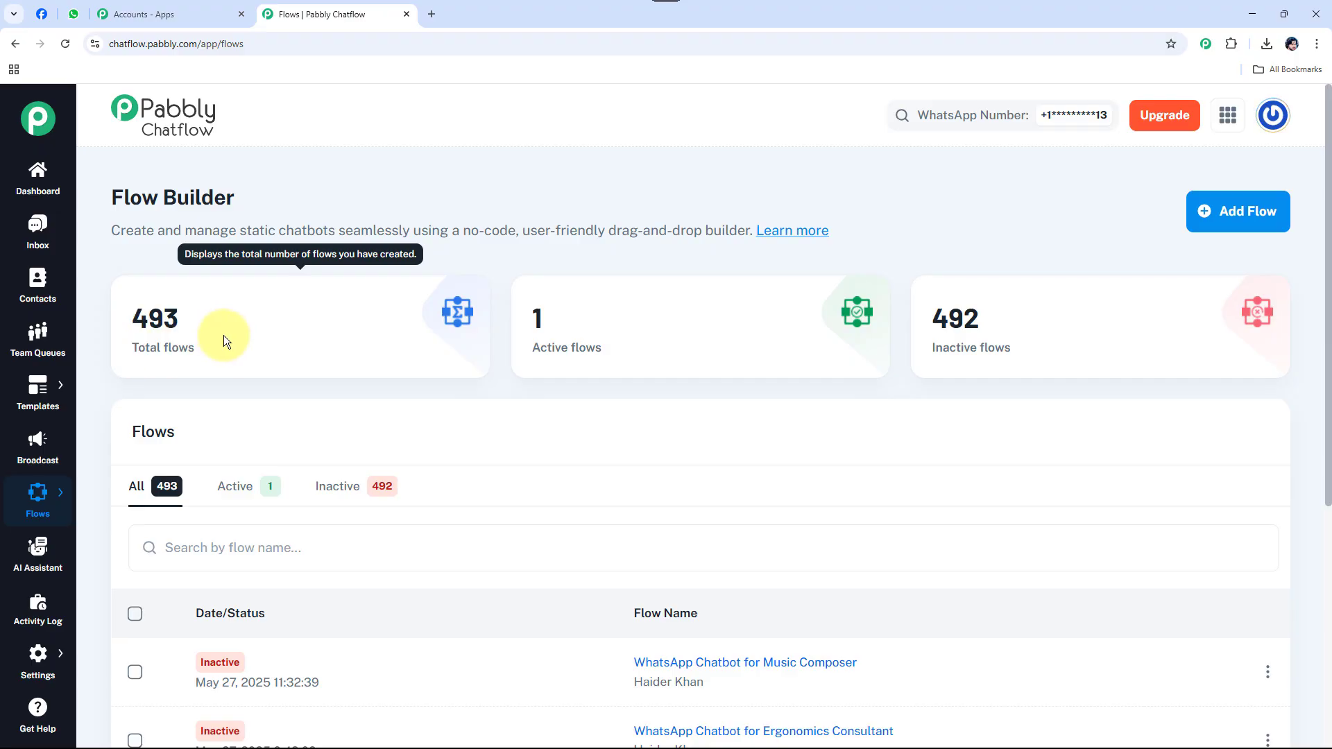
pyautogui.moveTo(574, 349)
pyautogui.moveTo(979, 355)
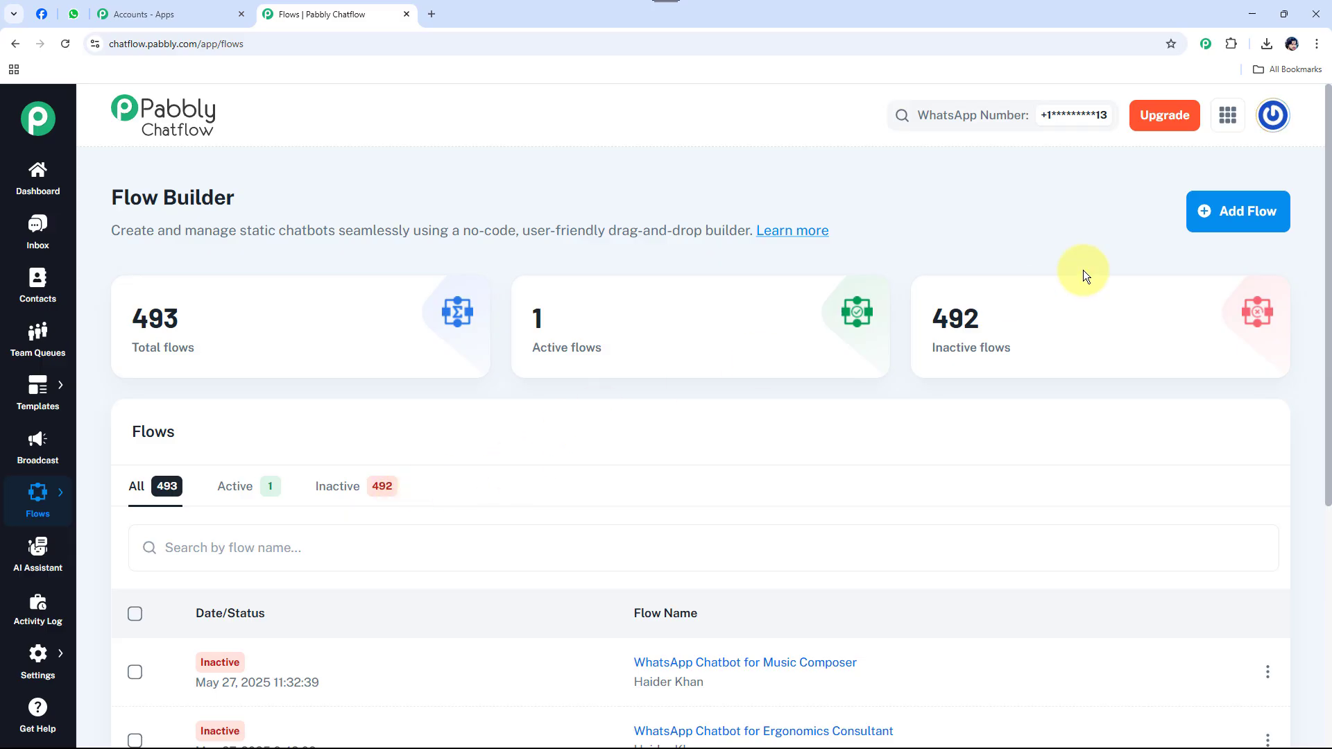
# Add a new flow and name it "WhatsApp Chatbot for Occupational Therapist".
pyautogui.click(1245, 229)
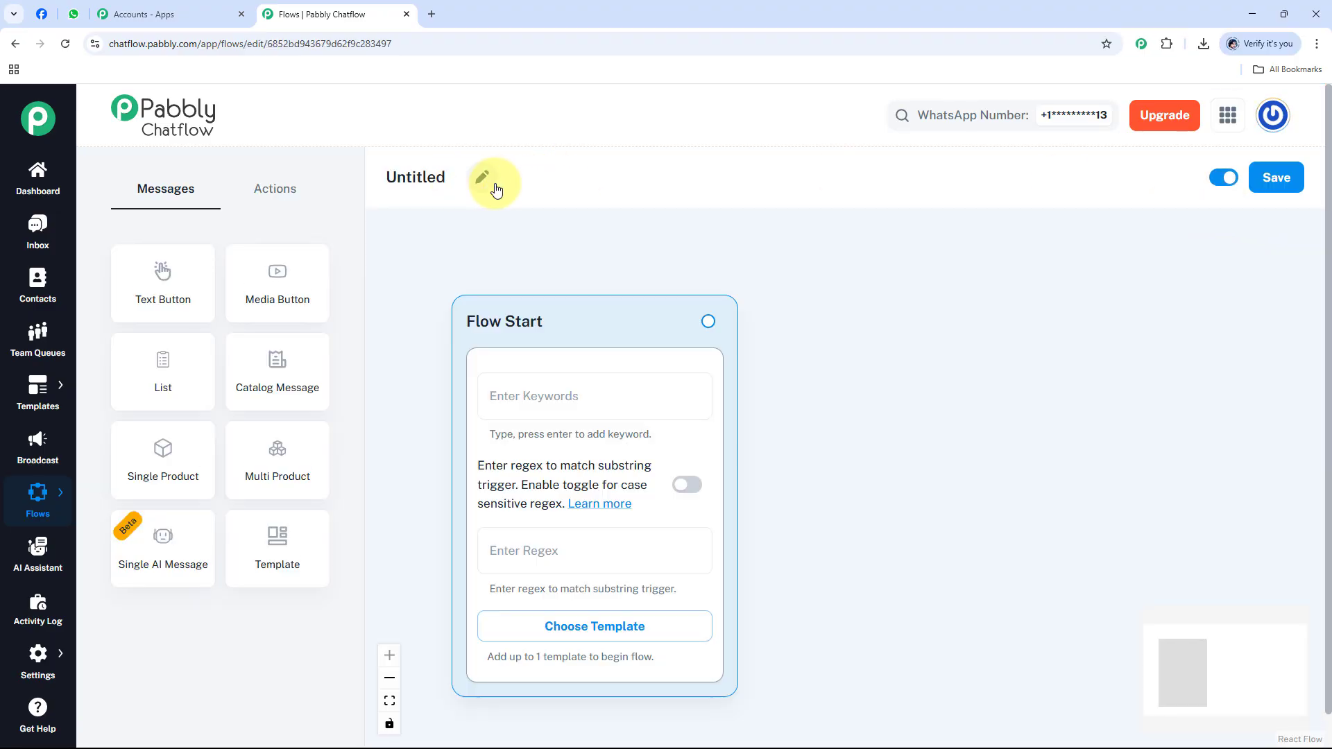
pyautogui.click(494, 187)
pyautogui.write('WhatsApp Chatbot for Occupational Therapist')
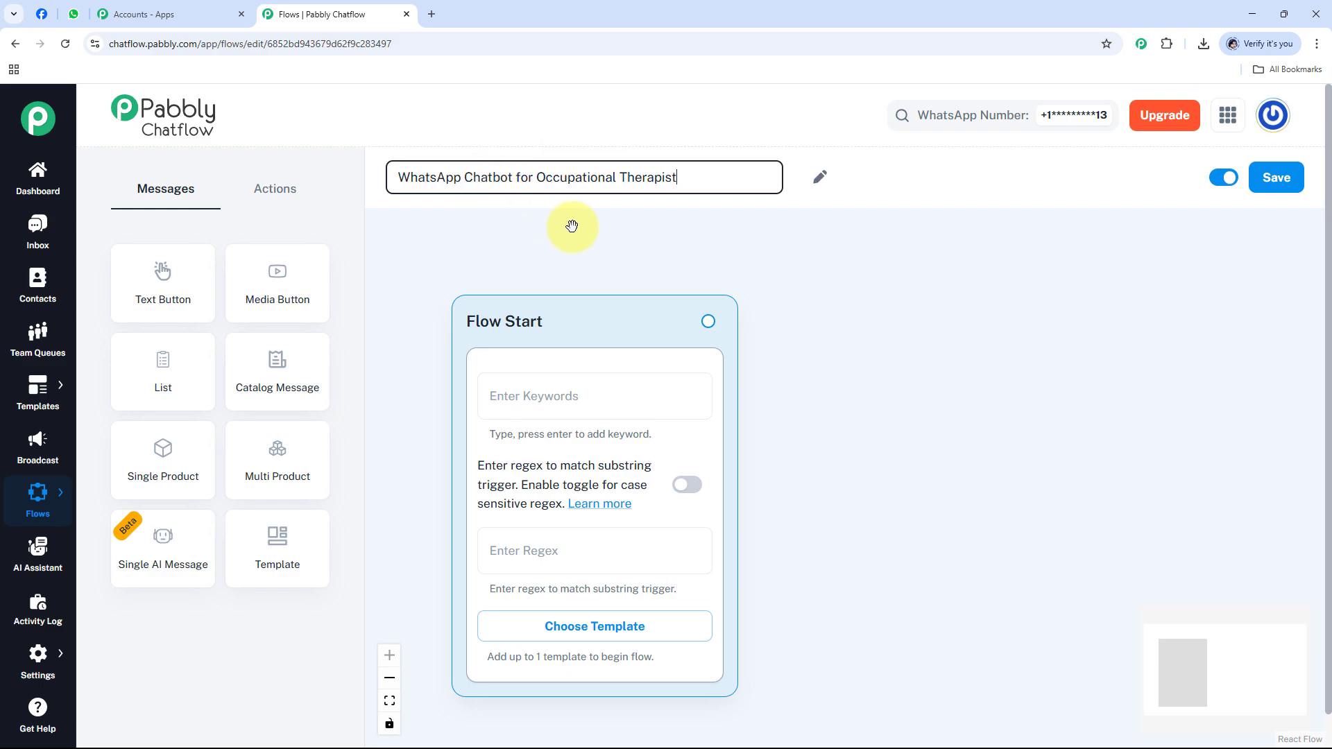
pyautogui.click(572, 226)
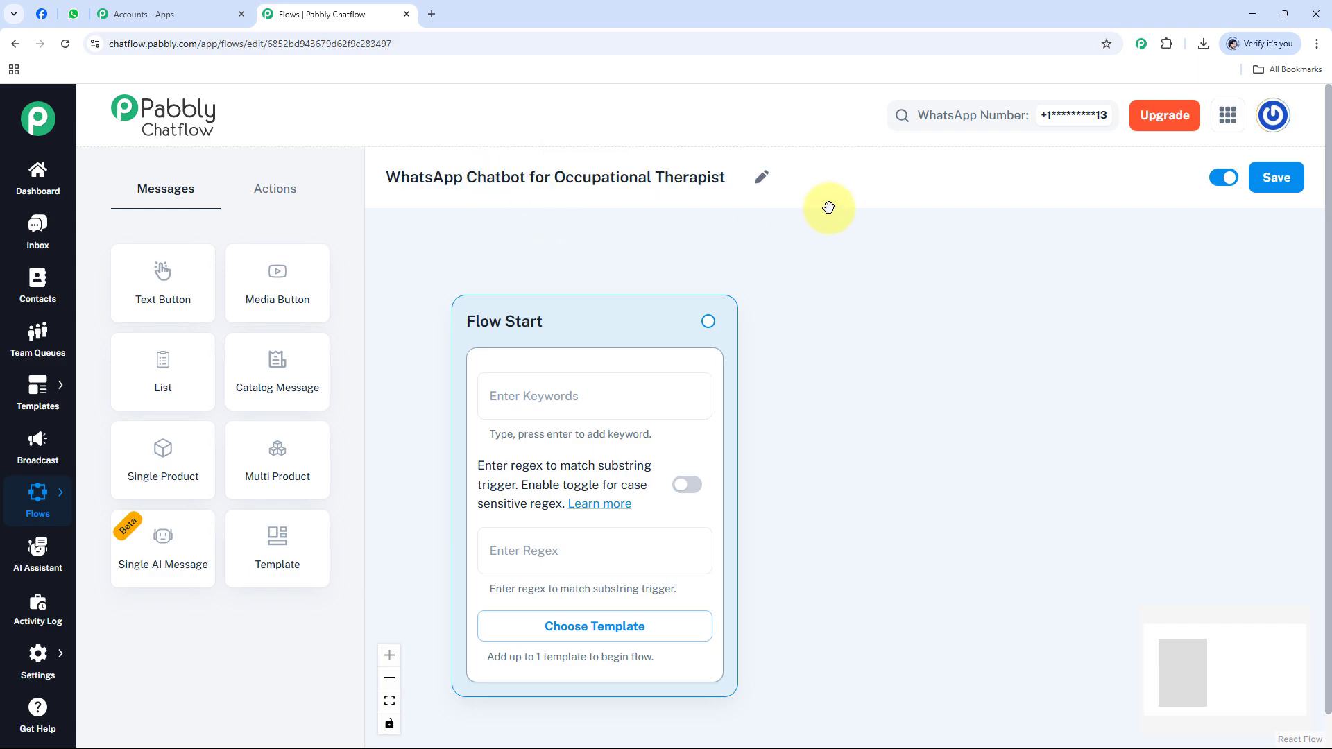
# Review the approved WhatsApp templates available to the Flow Start node and its regex trigger option.
pyautogui.moveTo(514, 348); pyautogui.dragTo(461, 268)
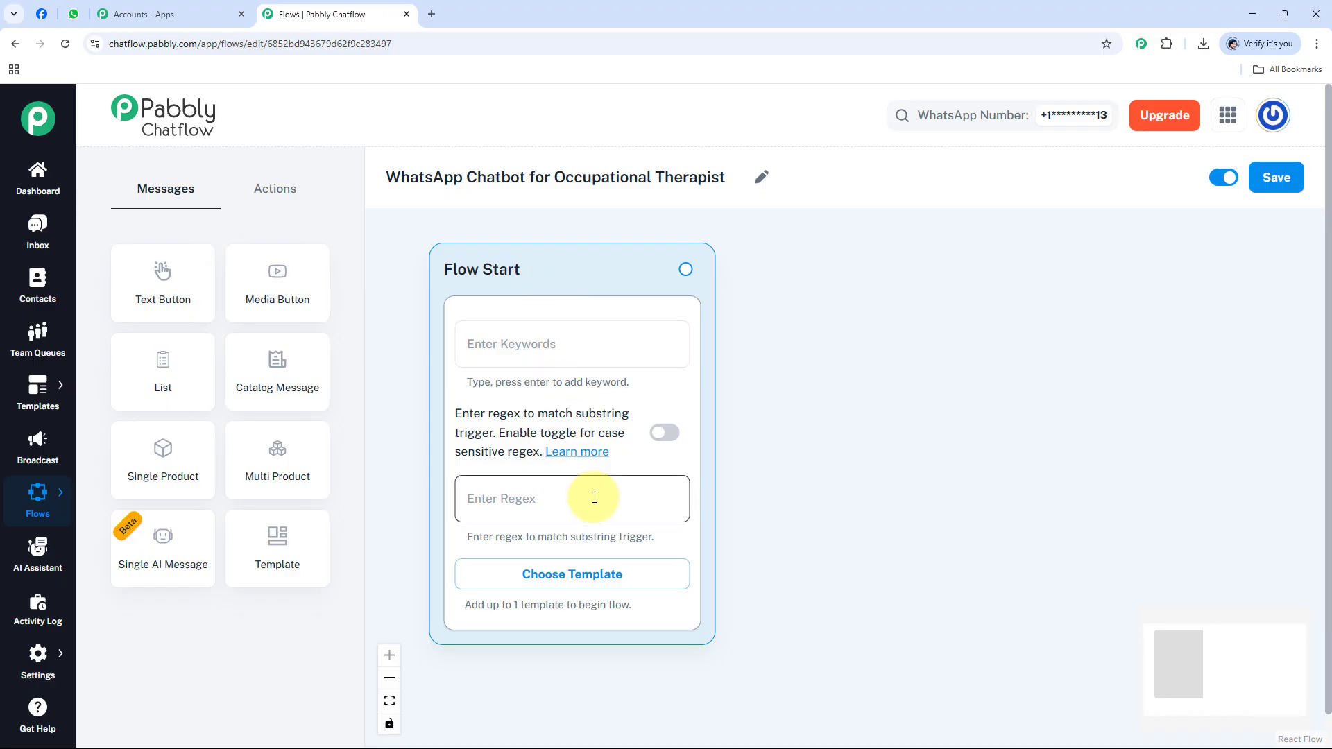
pyautogui.click(600, 576)
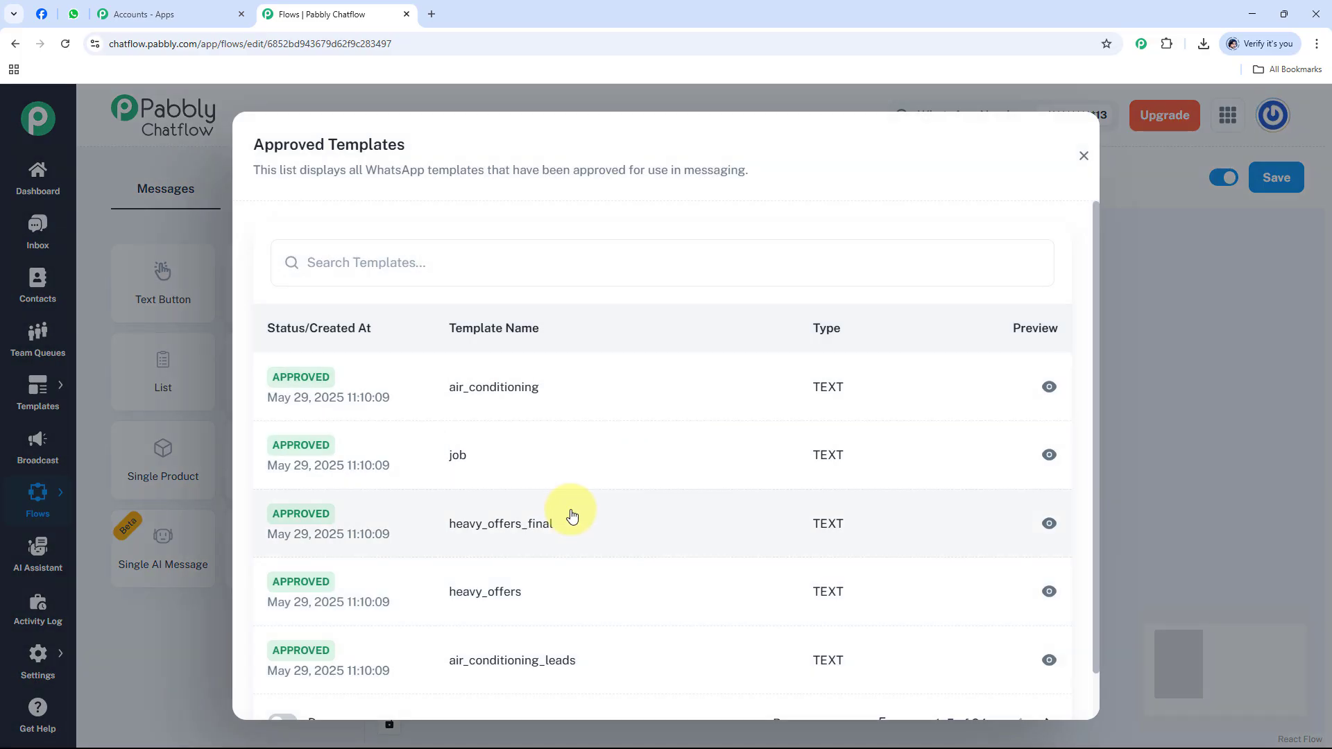
pyautogui.click(1080, 165)
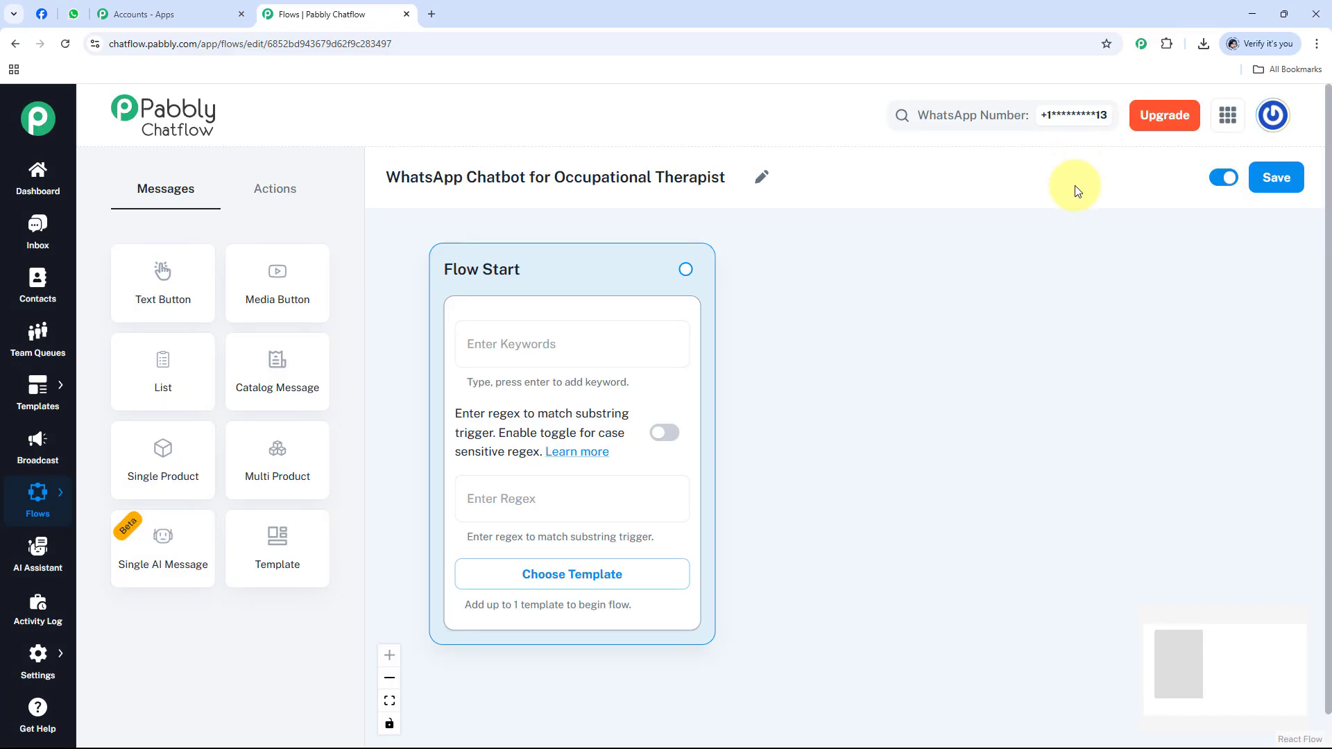
pyautogui.click(520, 500)
pyautogui.click(410, 485)
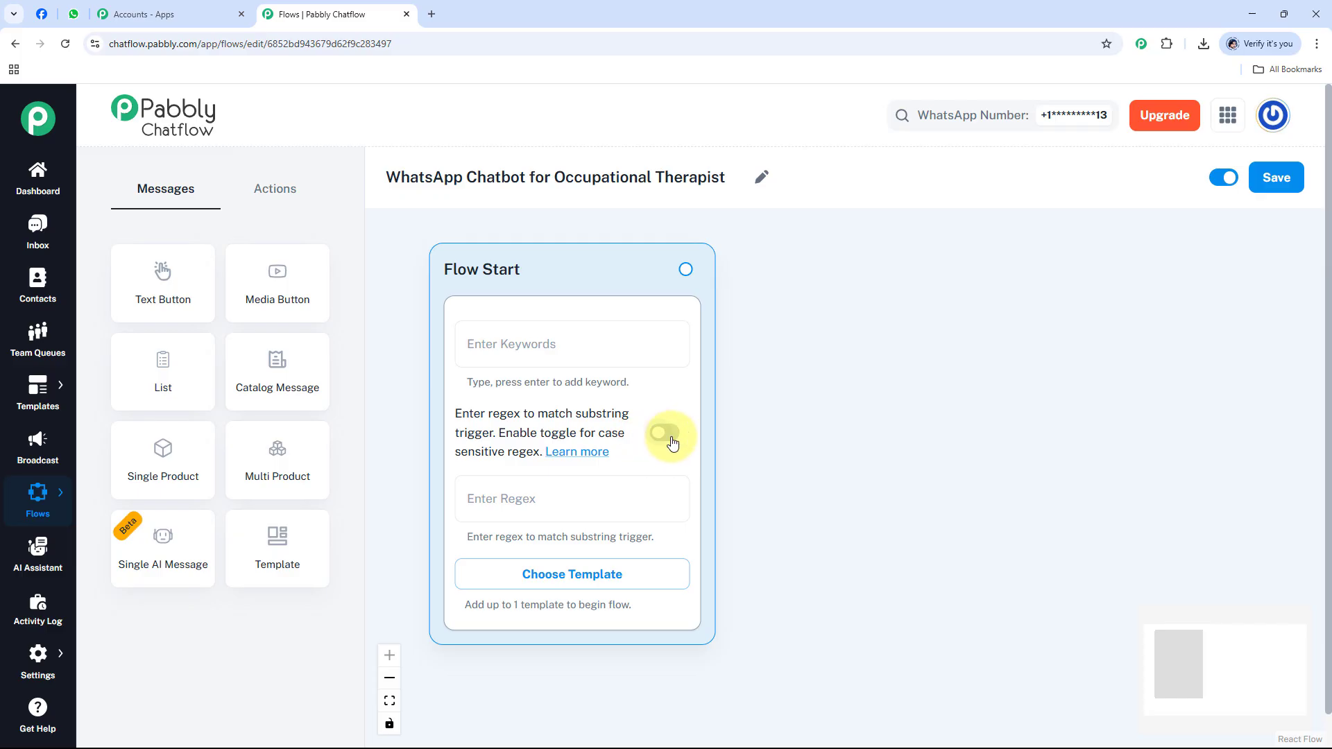
pyautogui.click(537, 344)
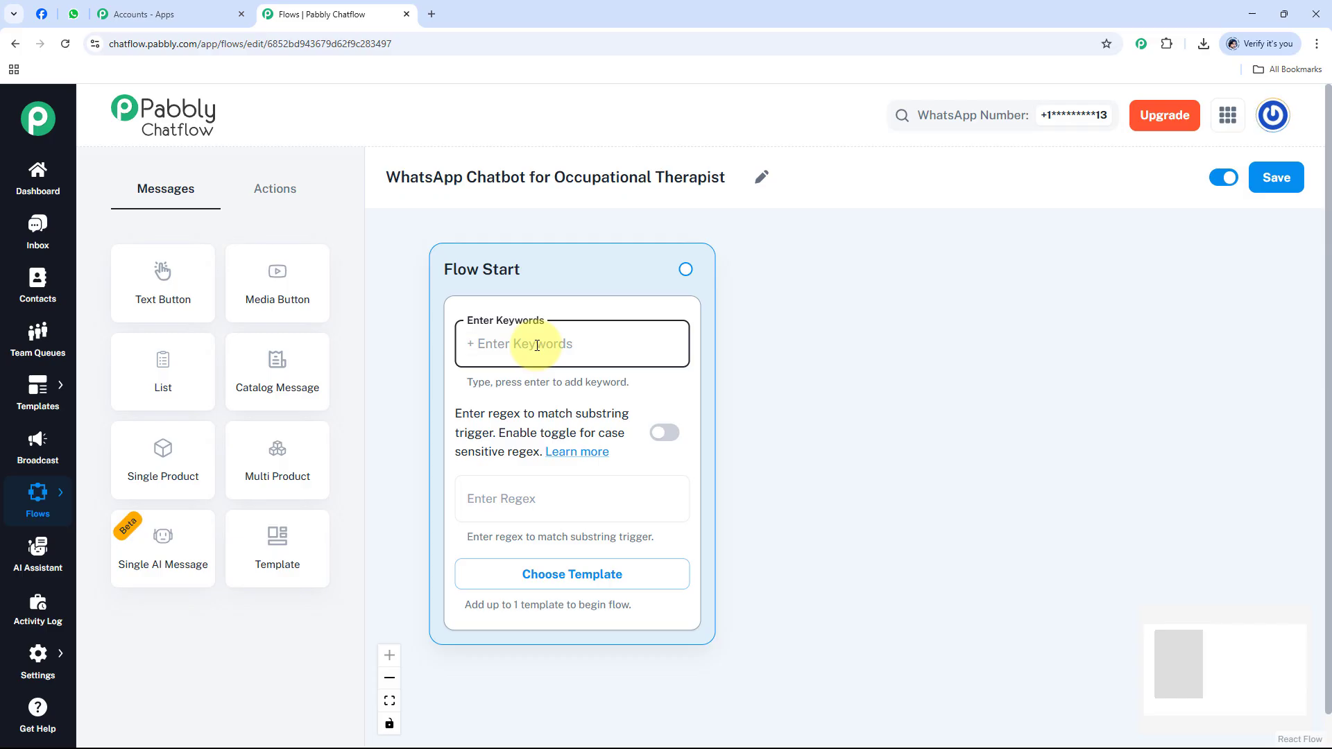
pyautogui.write('Hr')
pyautogui.press('BackSpace')
pyautogui.write('ey')
pyautogui.press('Return')
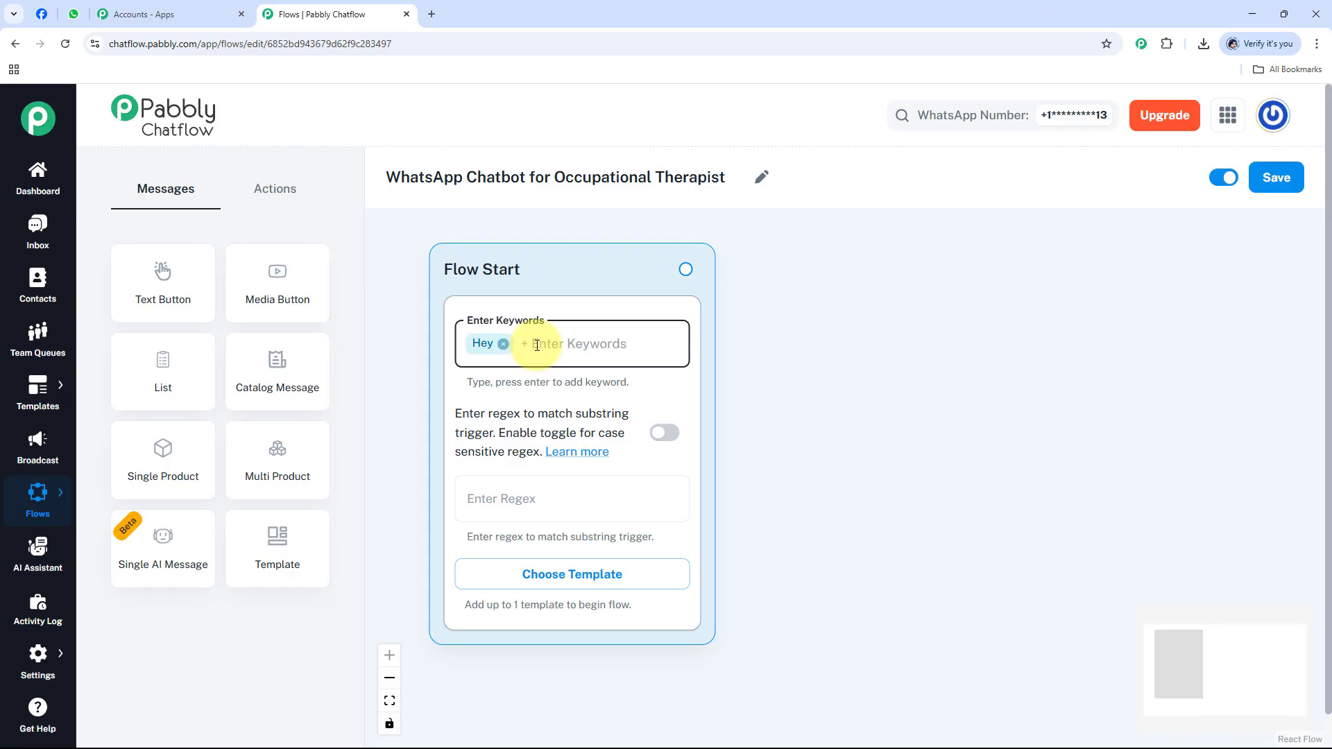
pyautogui.press('BackSpace')
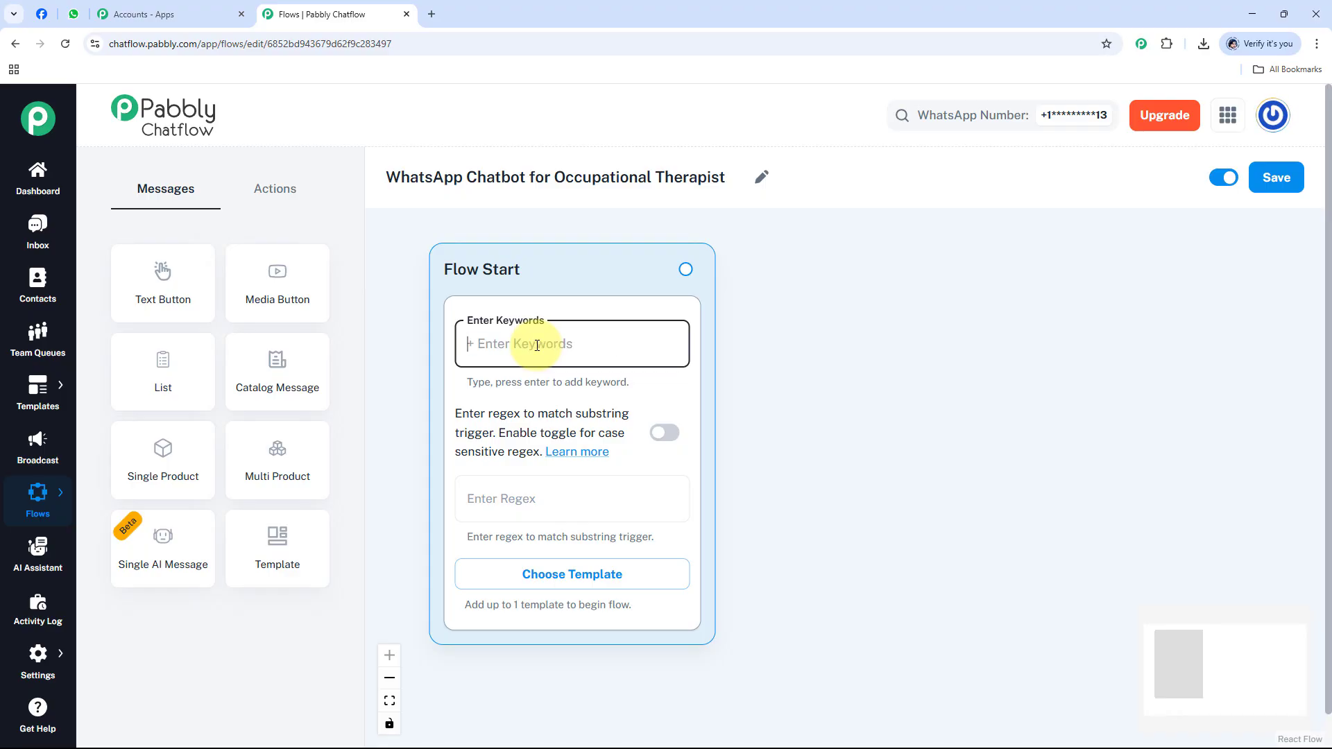
pyautogui.click(418, 419)
# Set the Flow Start node's regex trigger to [\s\S]+.
pyautogui.click(517, 496)
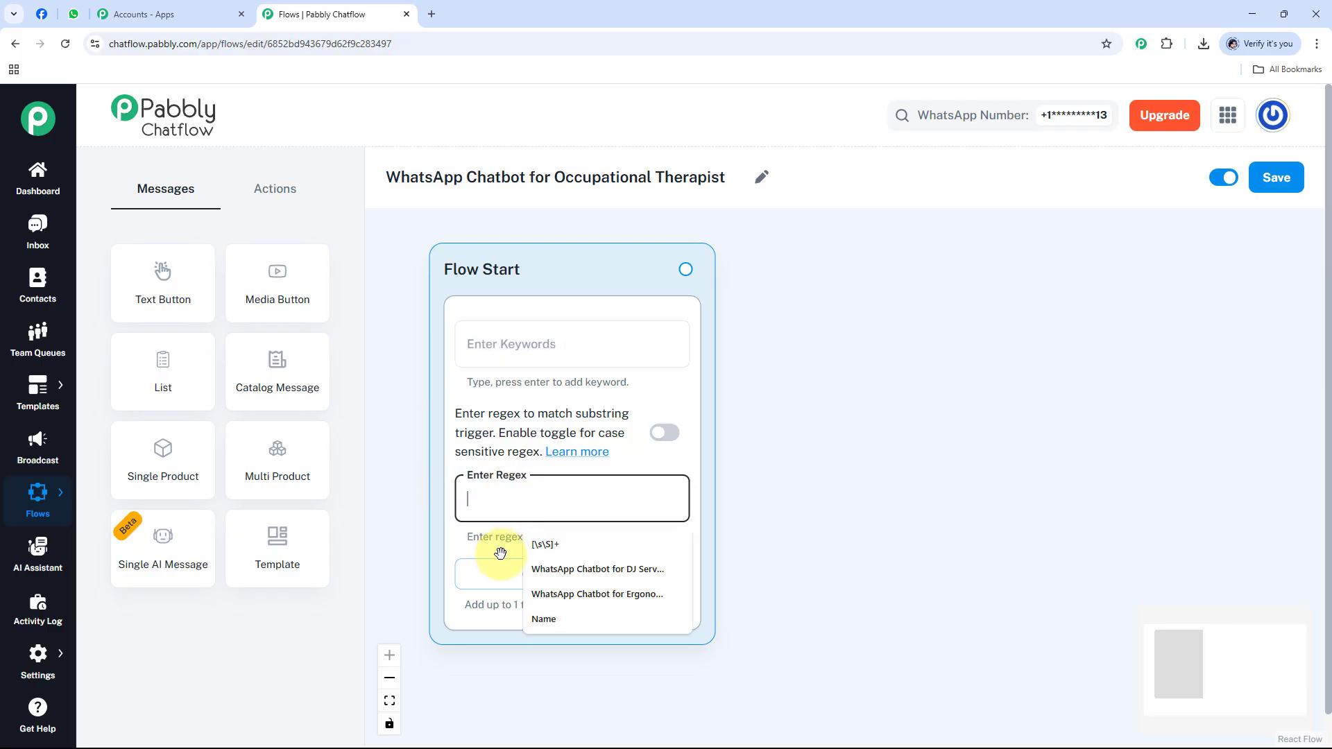
pyautogui.click(565, 553)
pyautogui.hotkey('ctrl', 'c')
pyautogui.press('BackSpace')
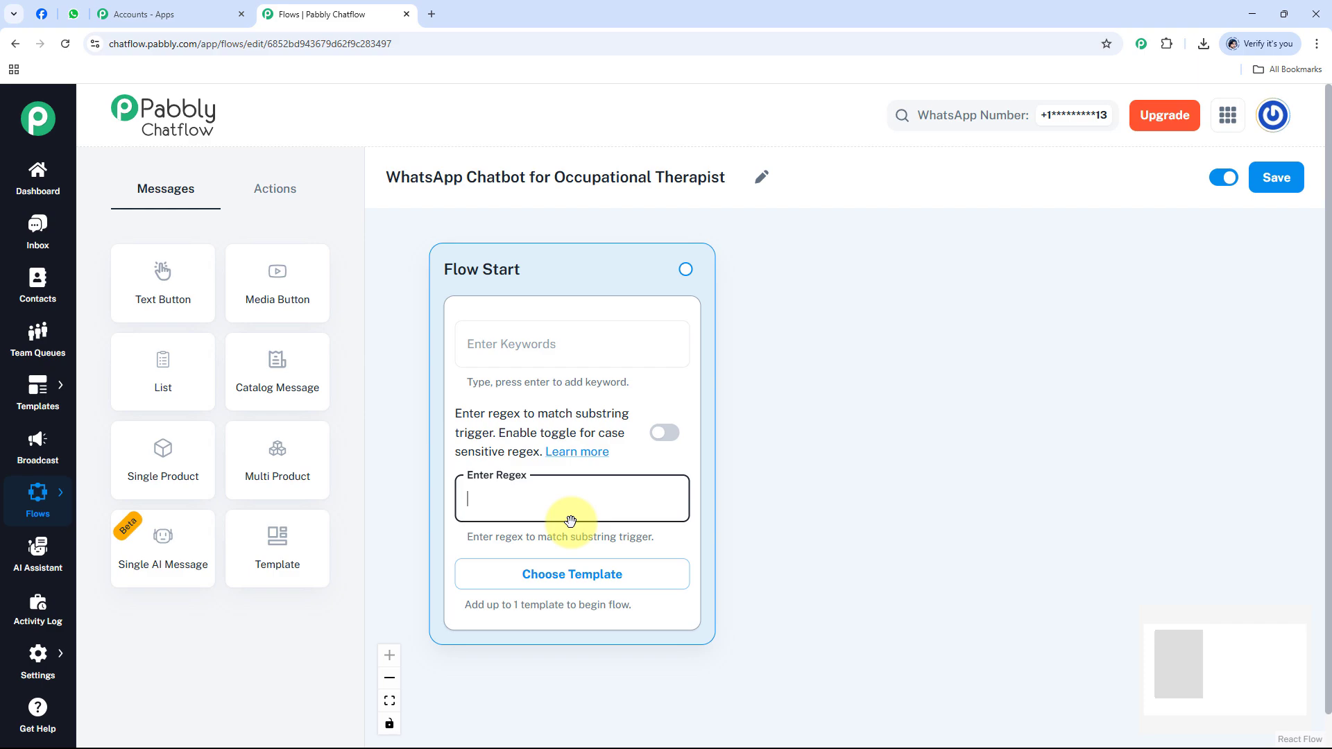
pyautogui.hotkey('ctrl', 'v')
pyautogui.hotkey('ctrl', 'a')
pyautogui.press('Right')
pyautogui.press('Left')
pyautogui.click(796, 378)
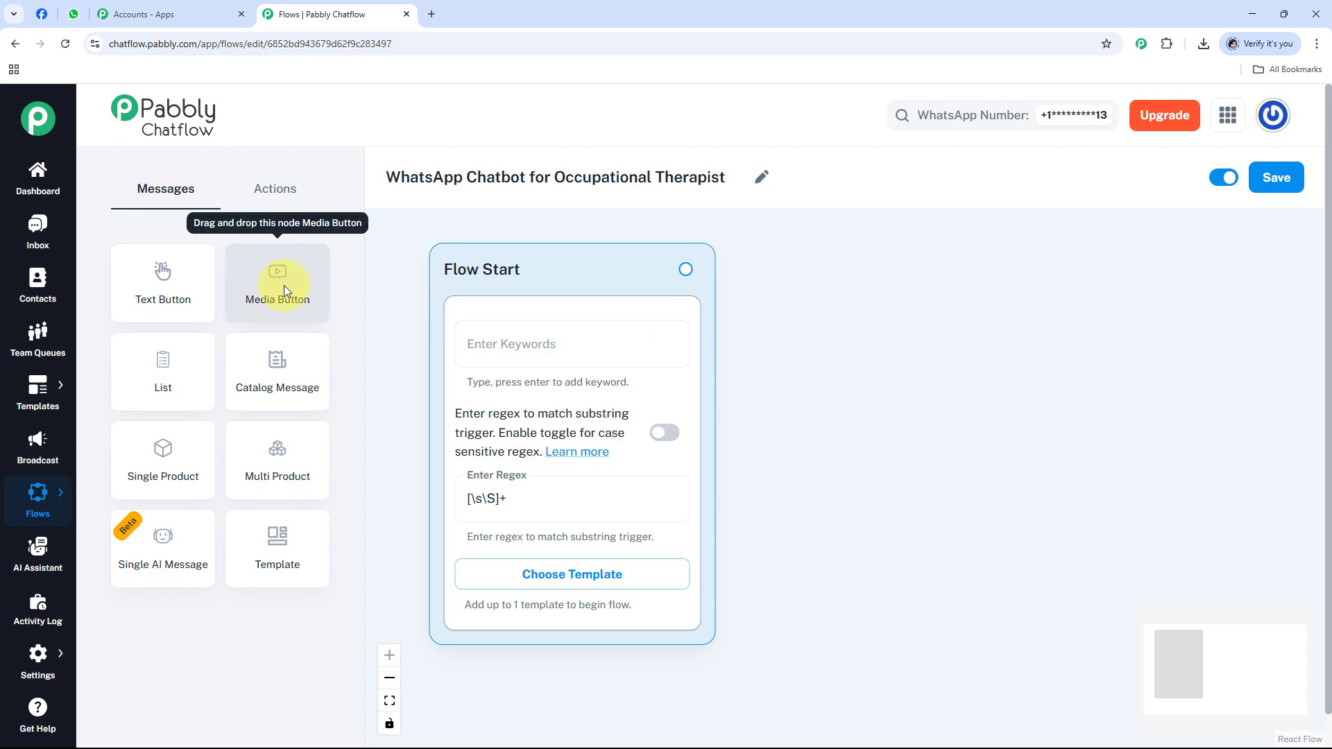
# Add a Media Button message node to the canvas beside the Flow Start node.
pyautogui.moveTo(285, 285); pyautogui.dragTo(550, 531)
pyautogui.moveTo(678, 499); pyautogui.dragTo(865, 281)
pyautogui.scroll(-2, 767, 297)
pyautogui.moveTo(767, 297); pyautogui.dragTo(708, 301)
pyautogui.moveTo(812, 300); pyautogui.dragTo(817, 290)
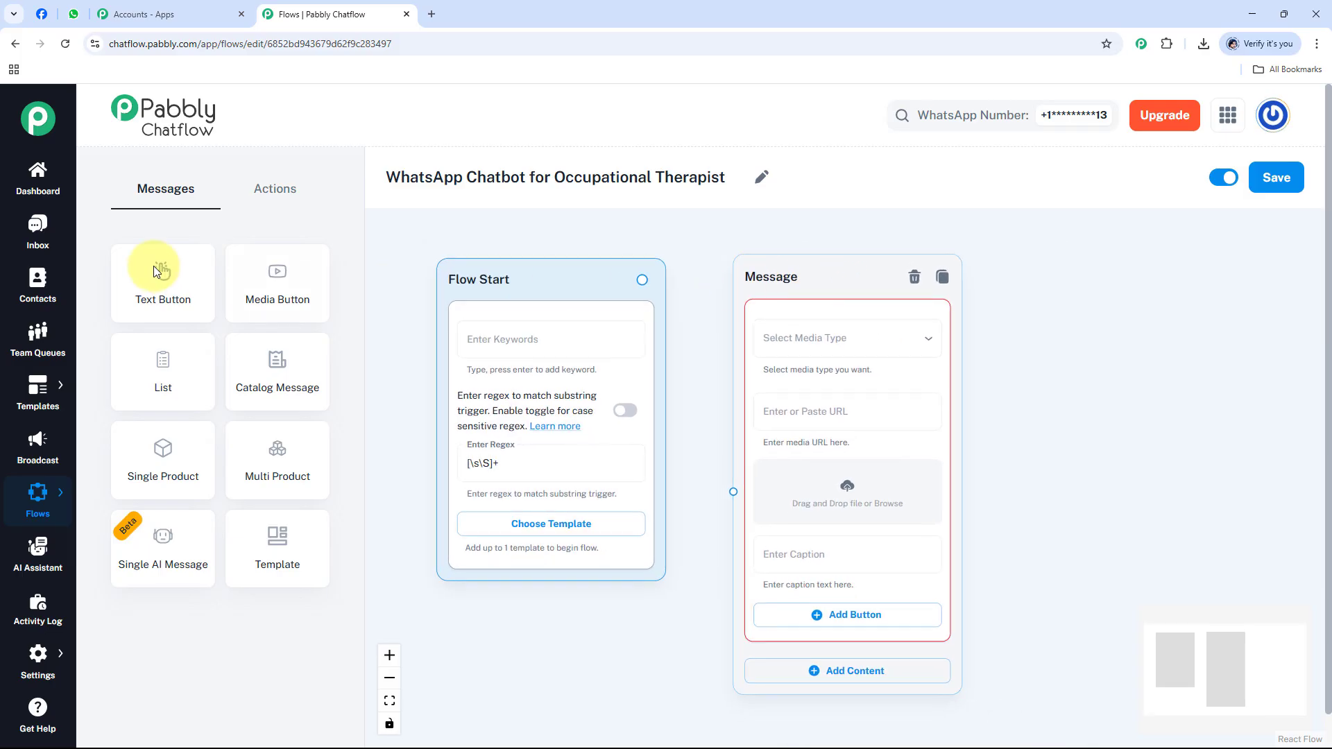
# Align the message node next to Flow Start and connect the Flow Start output to it.
pyautogui.click(274, 188)
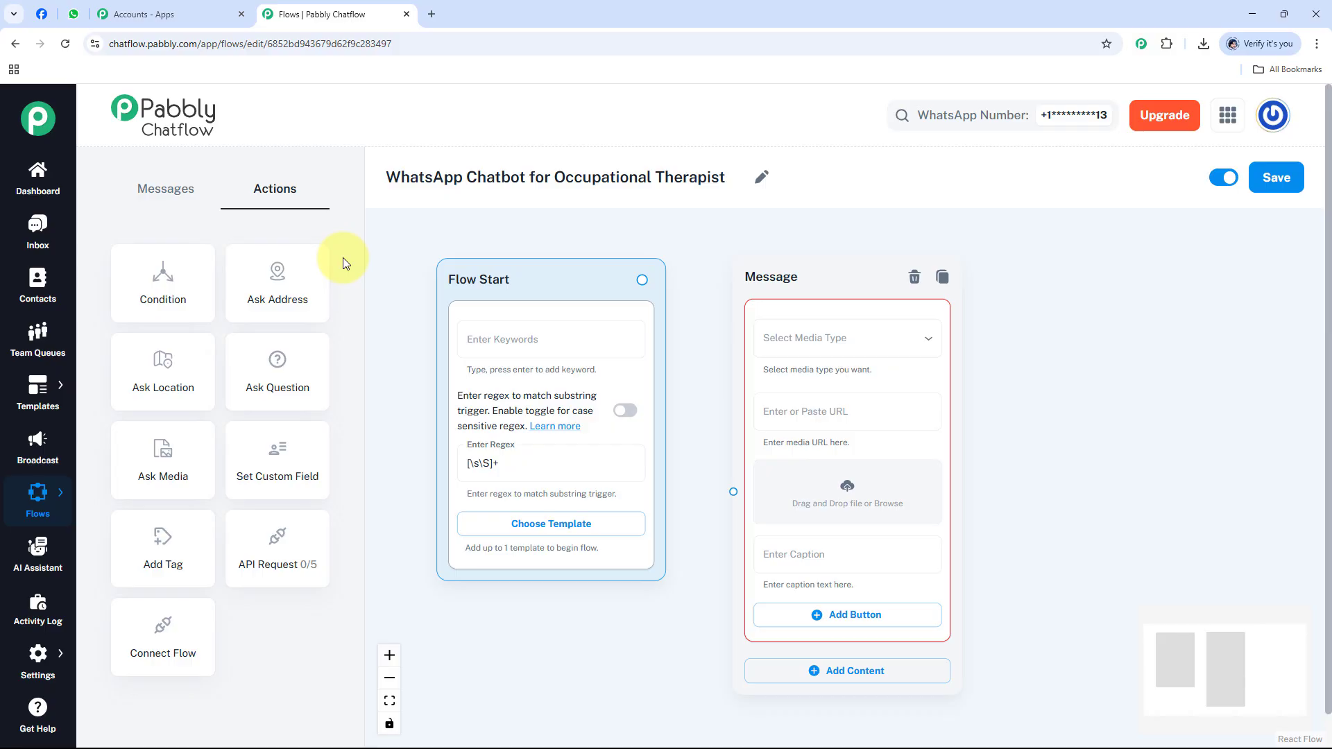
pyautogui.click(165, 191)
pyautogui.moveTo(693, 241); pyautogui.dragTo(664, 245)
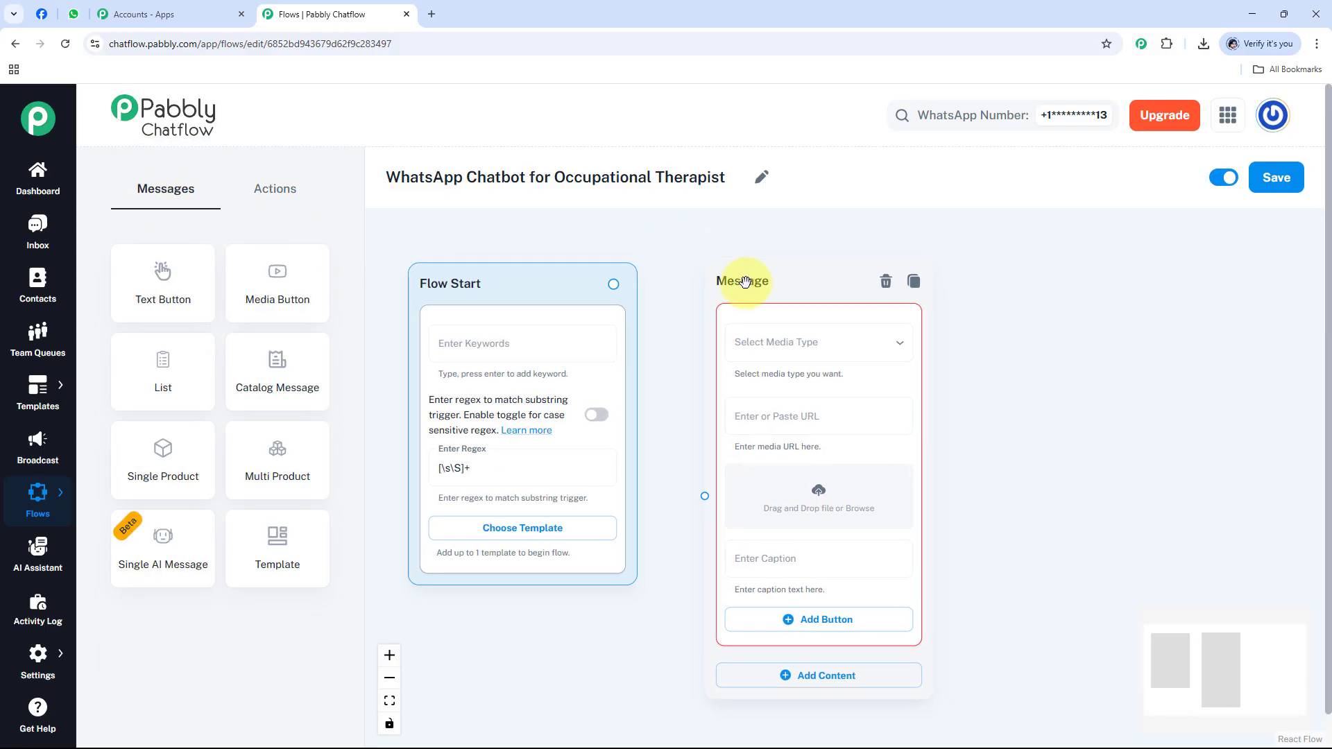
pyautogui.moveTo(746, 283); pyautogui.dragTo(750, 267)
pyautogui.click(700, 275)
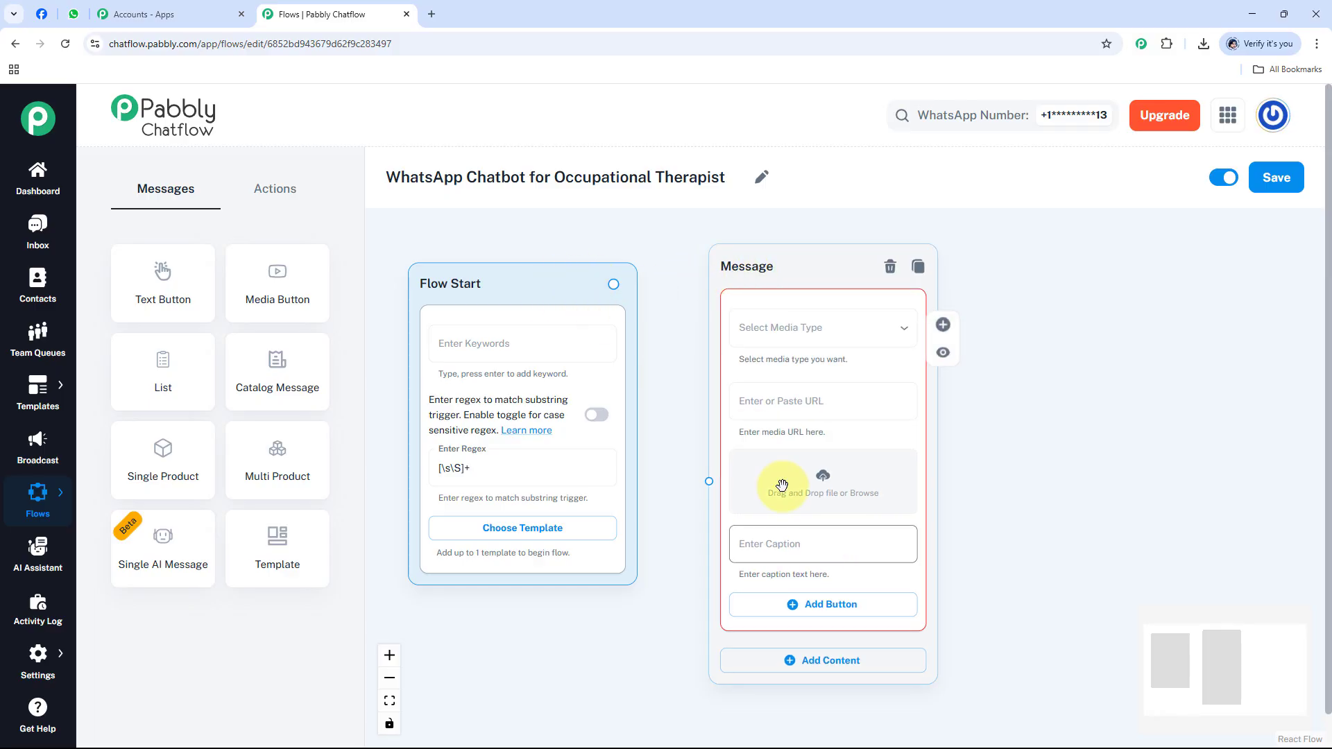
pyautogui.moveTo(613, 284); pyautogui.dragTo(711, 483)
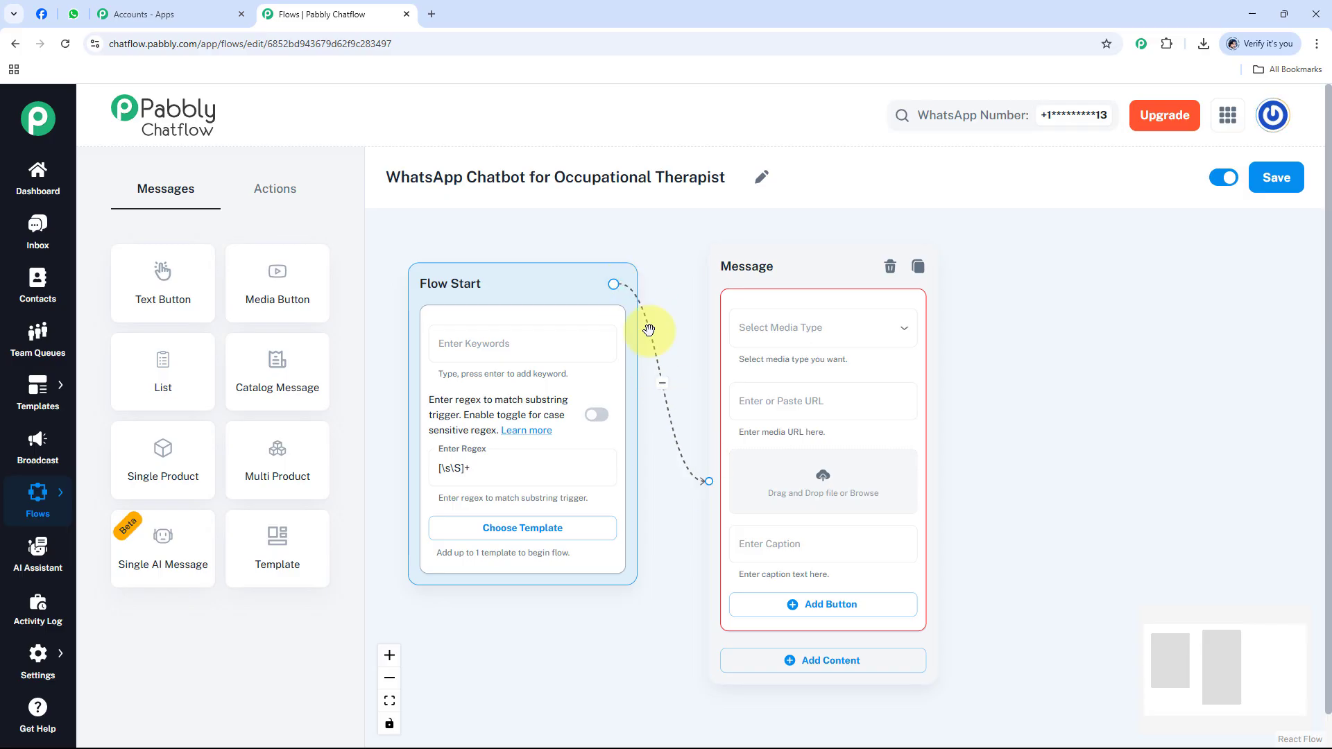
# Set the message node's media type to Image and paste the URL of the practice's logo image.
pyautogui.click(819, 332)
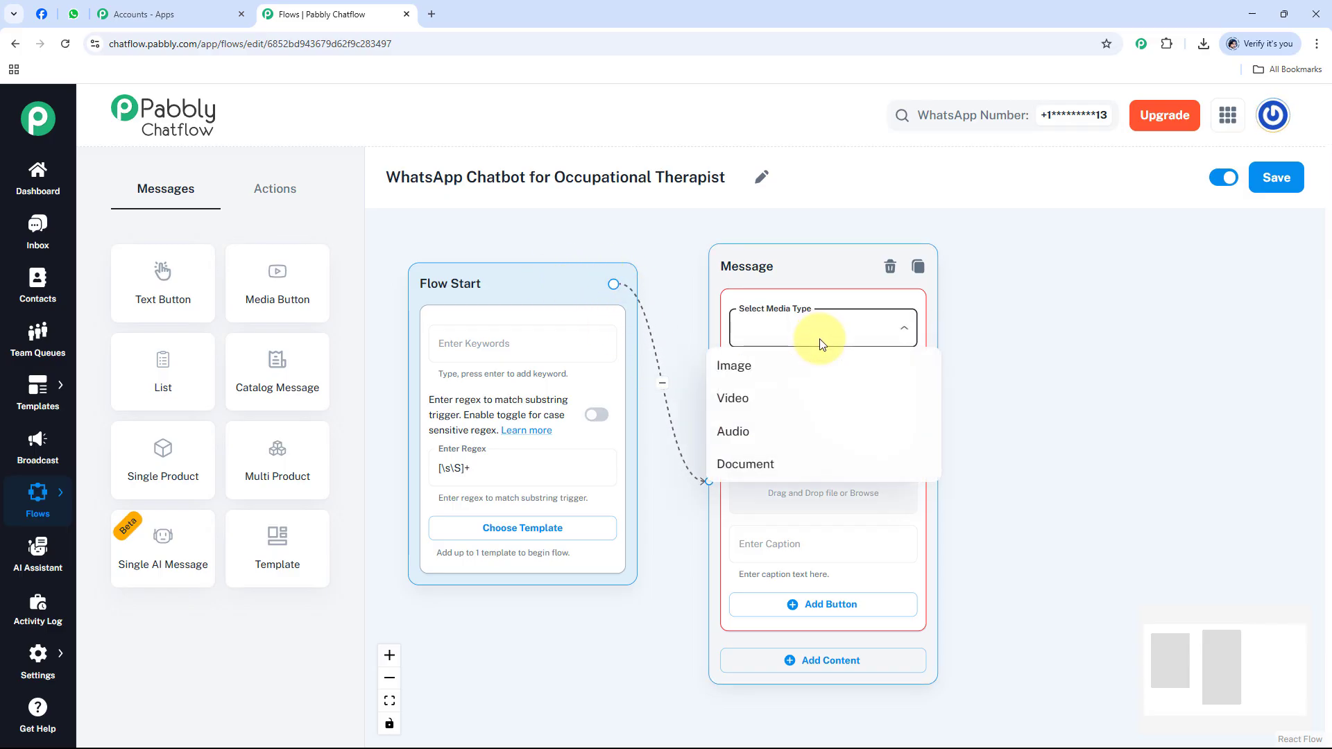
pyautogui.click(740, 368)
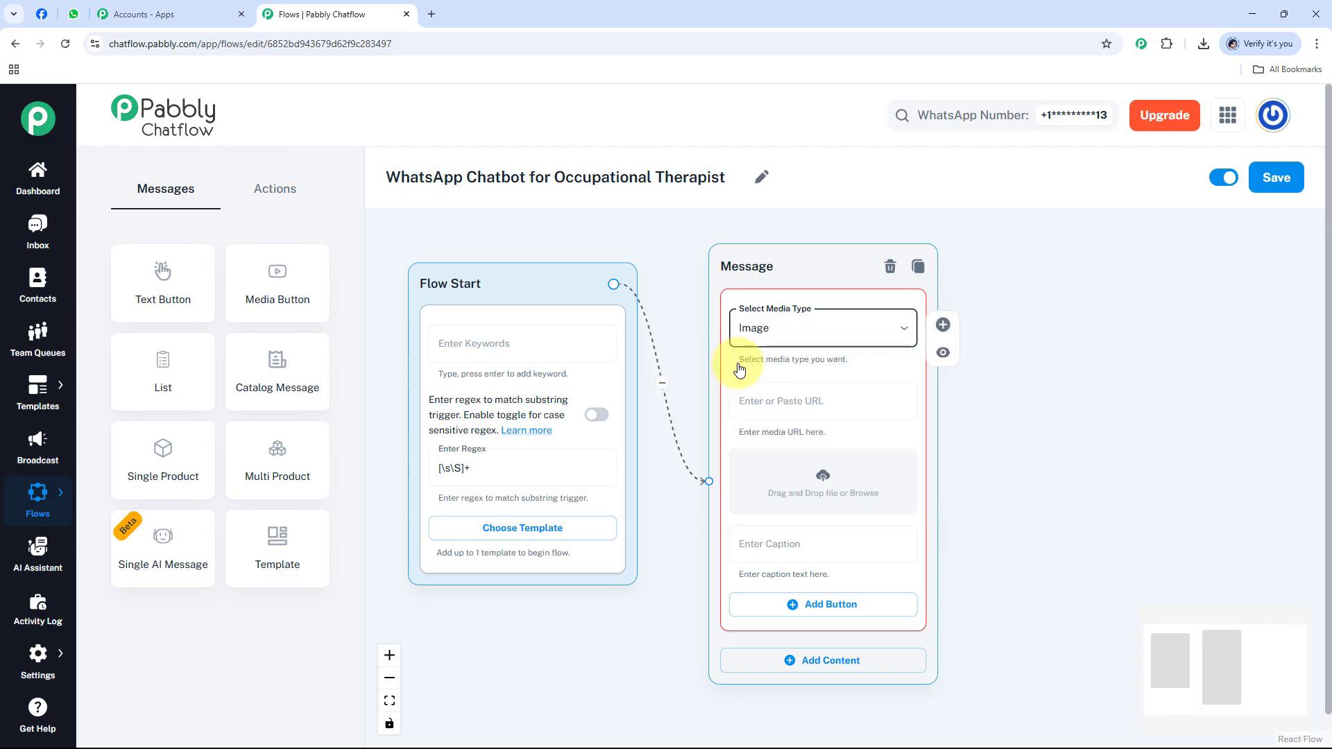
pyautogui.press('Tab')
pyautogui.hotkey('ctrl', 'v')
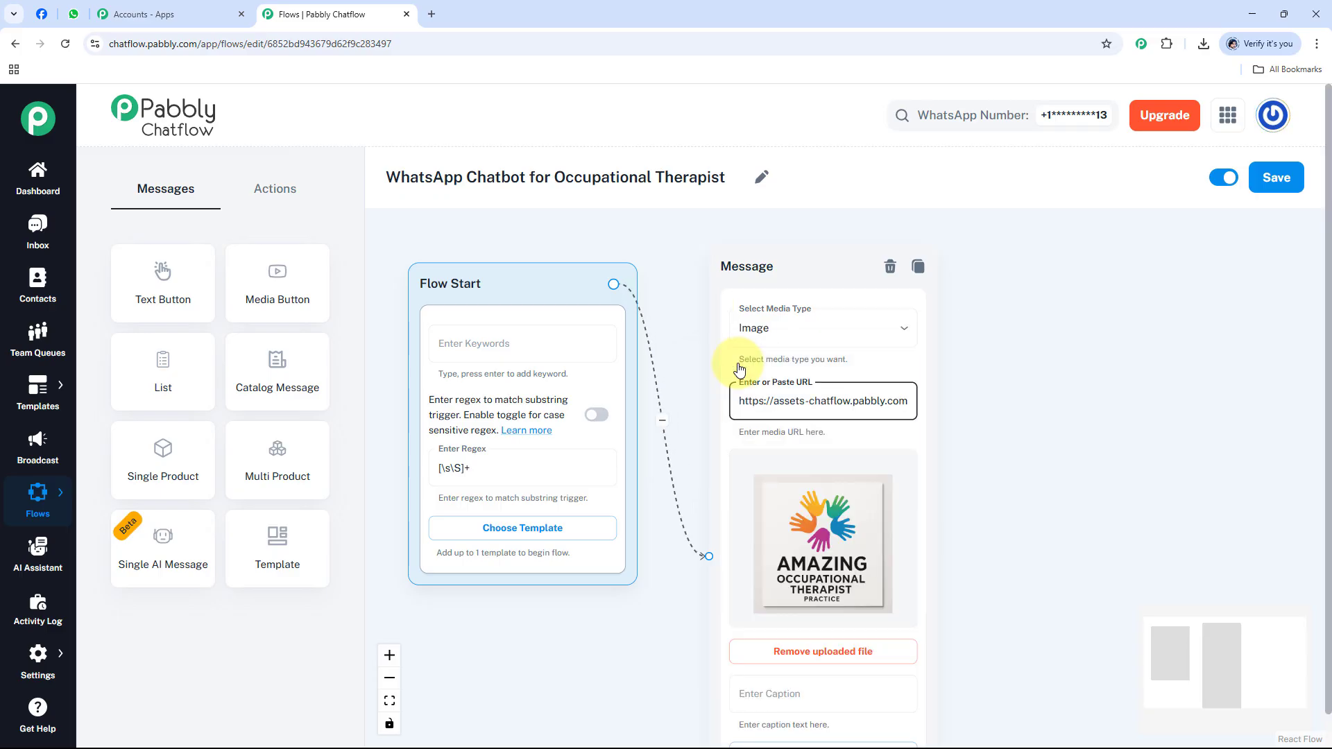
pyautogui.click(964, 509)
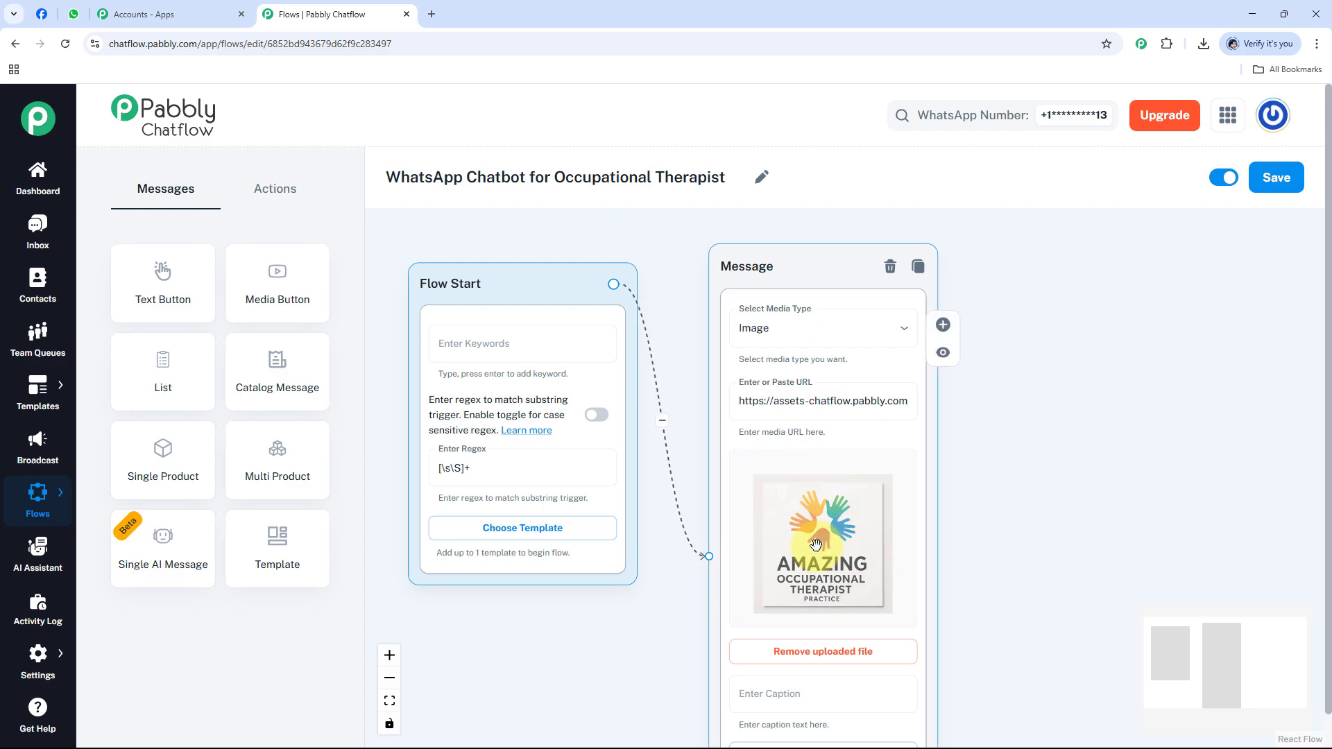
# Add a Text + Button content block below the logo image in the message node.
pyautogui.scroll(-3, 992, 531)
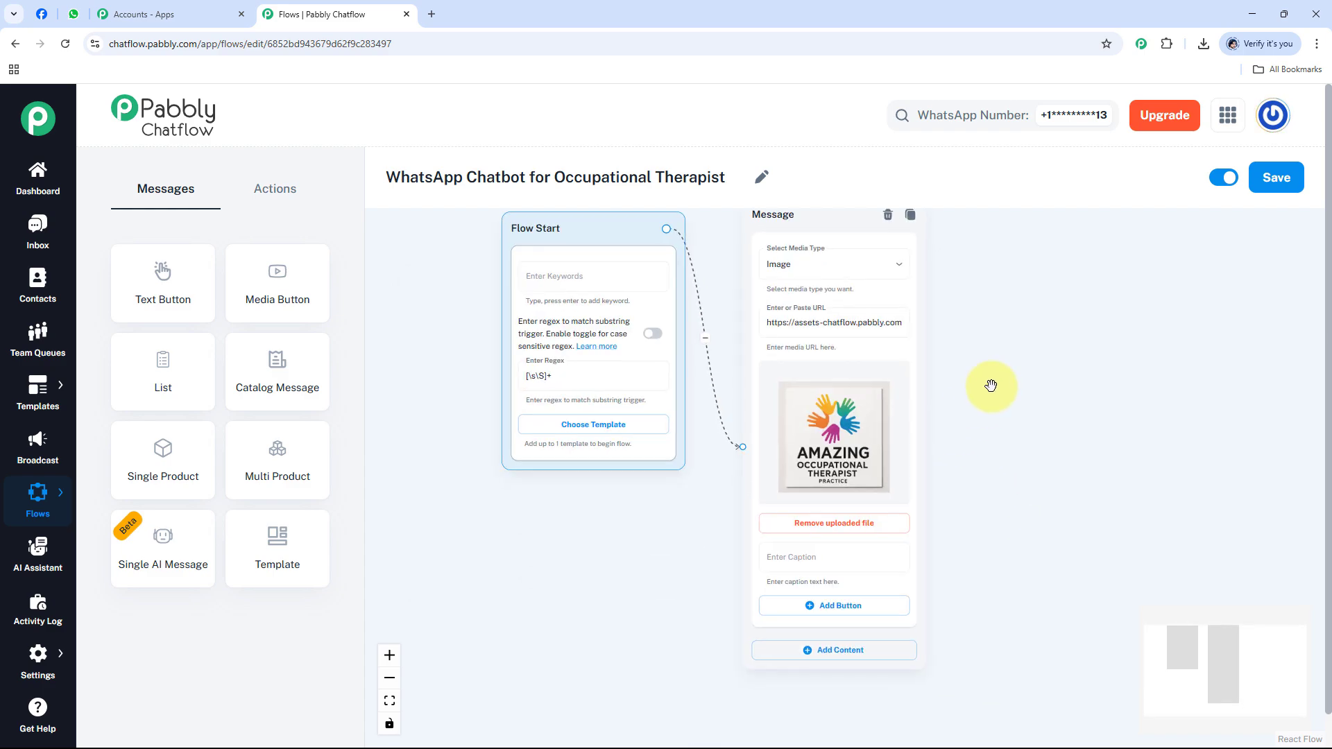
pyautogui.moveTo(1034, 512); pyautogui.dragTo(1006, 461)
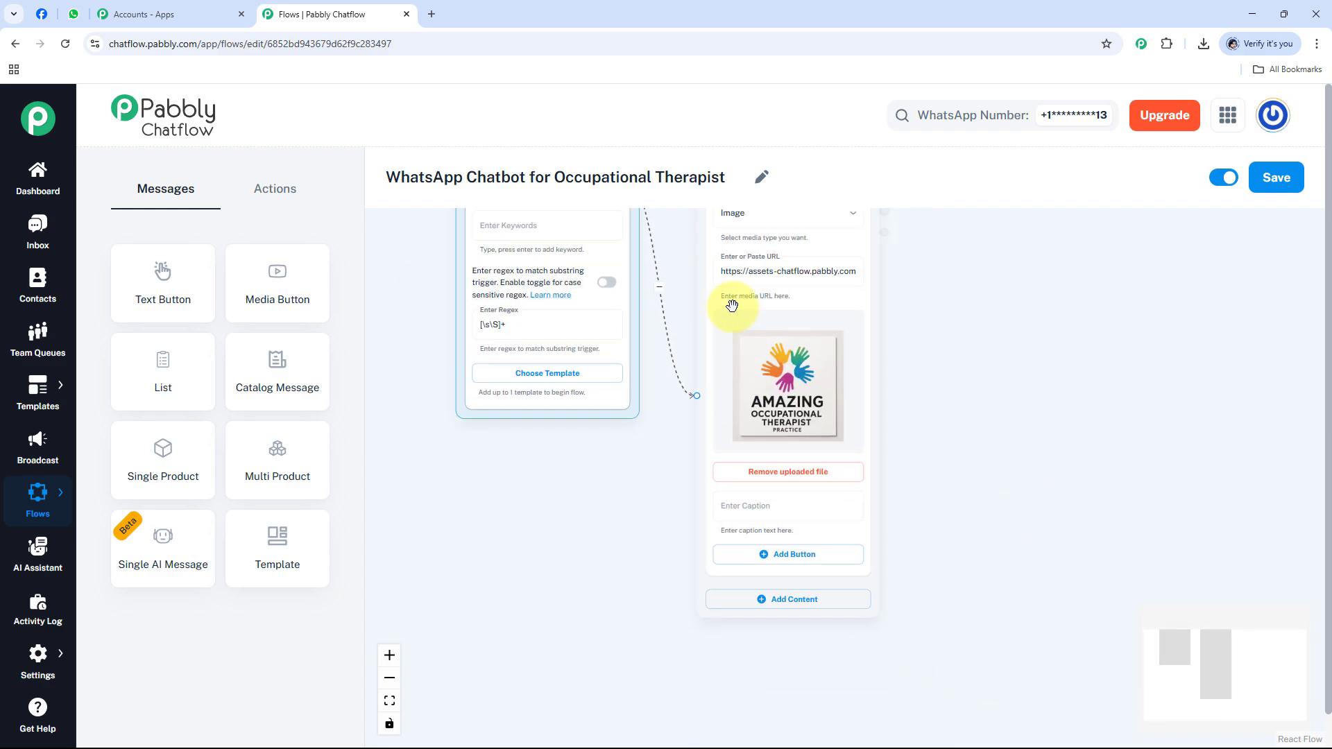
pyautogui.moveTo(959, 498); pyautogui.dragTo(960, 486)
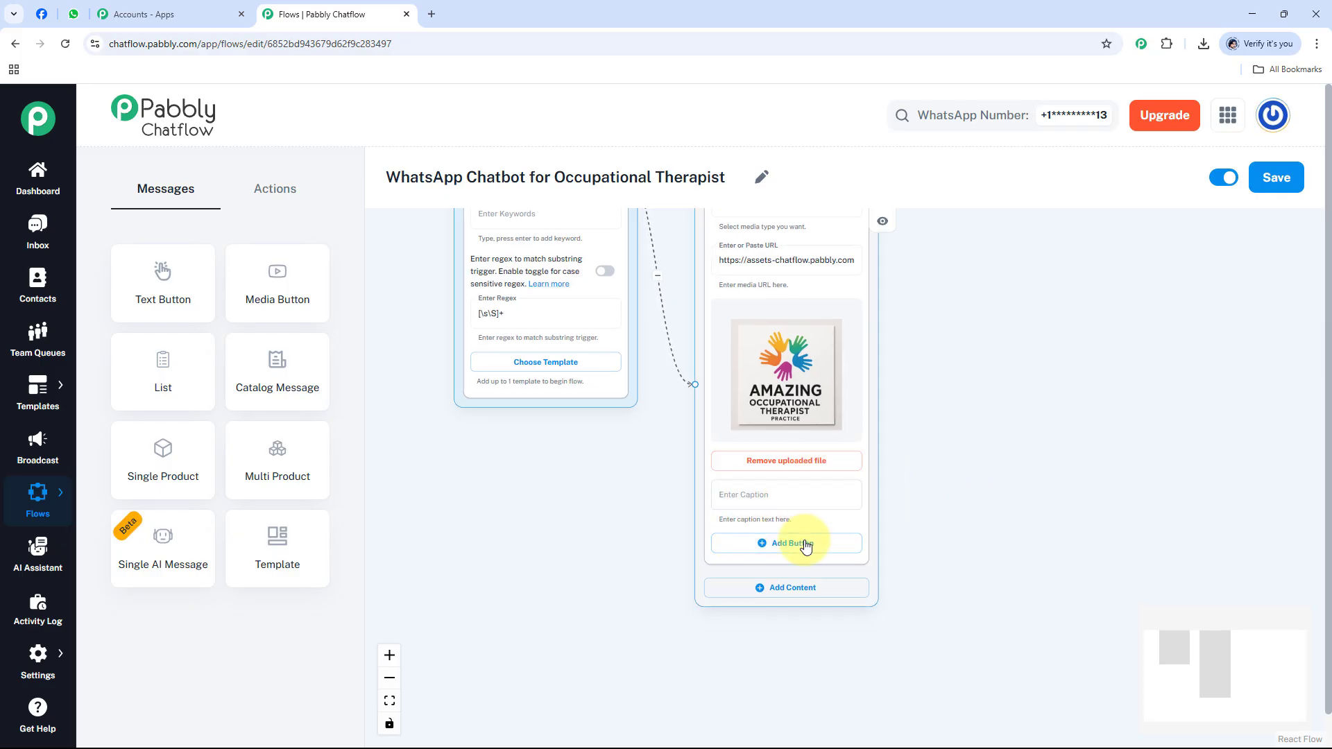
pyautogui.scroll(-2, 756, 561)
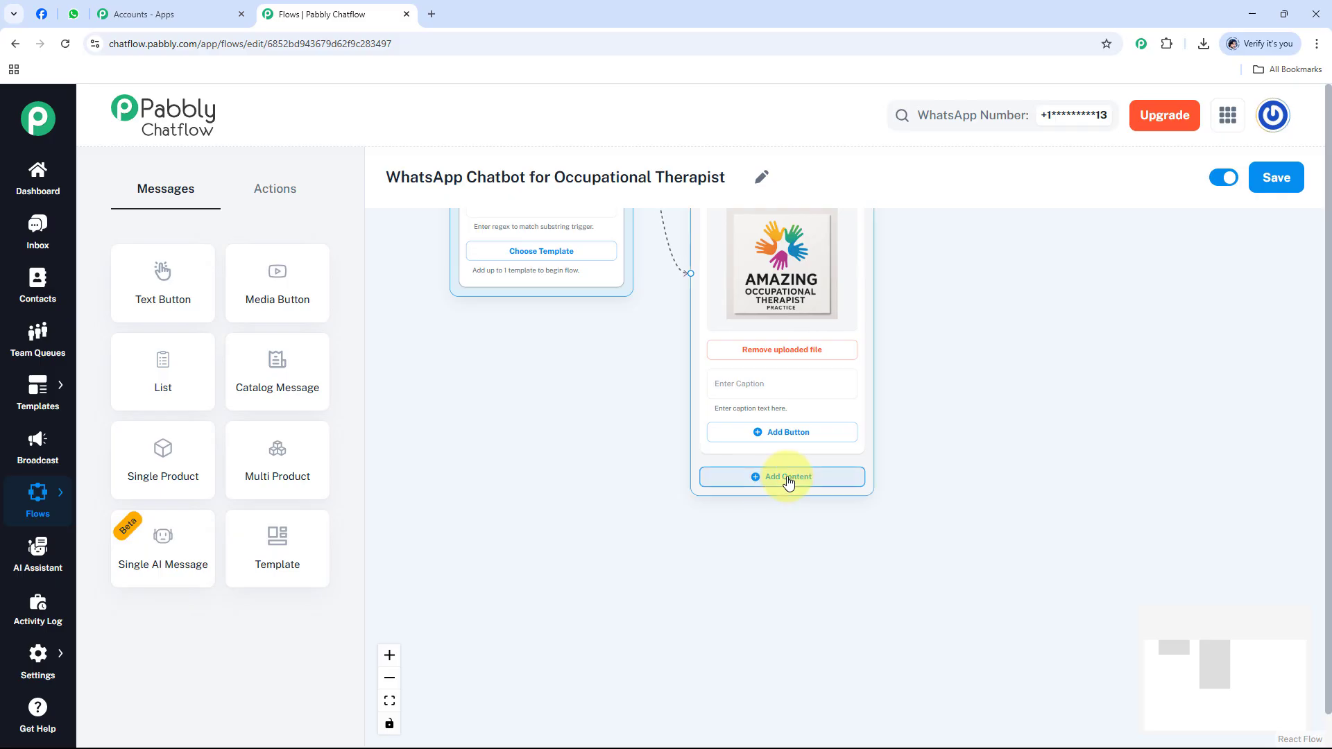
pyautogui.click(789, 480)
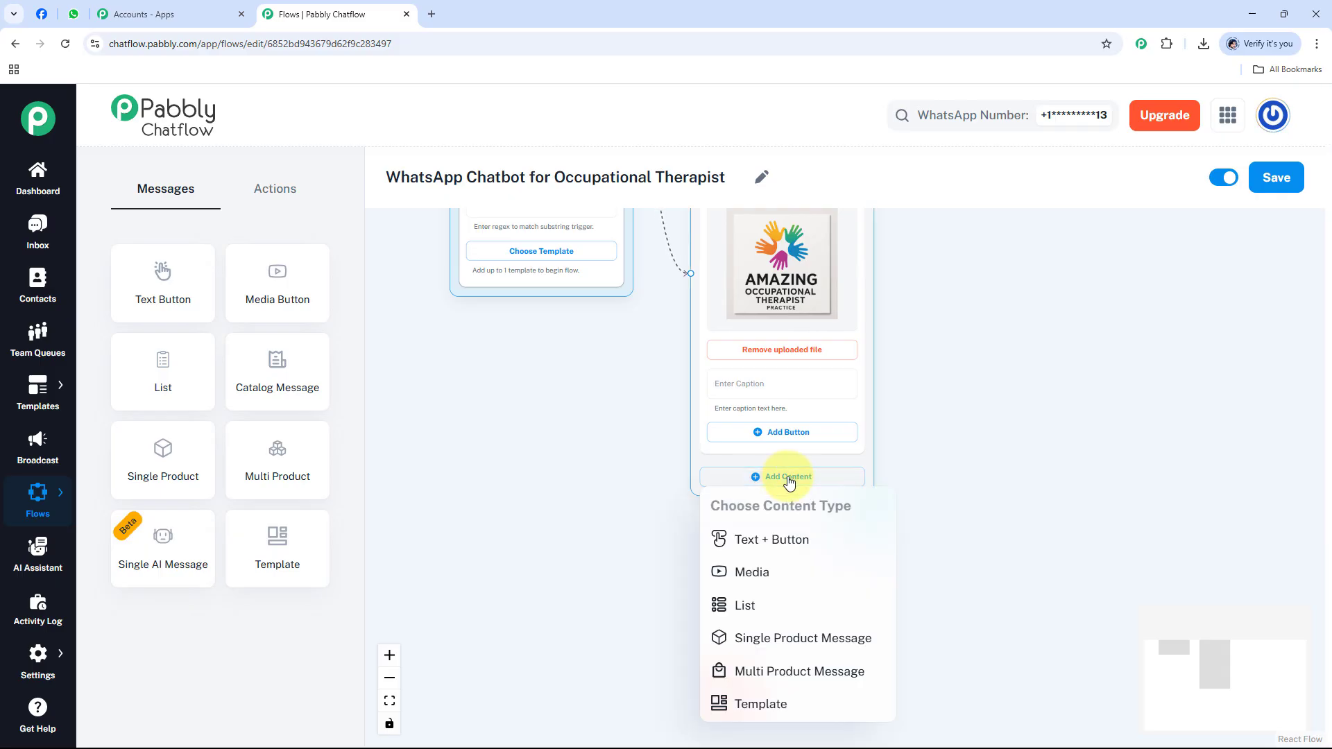
pyautogui.click(772, 540)
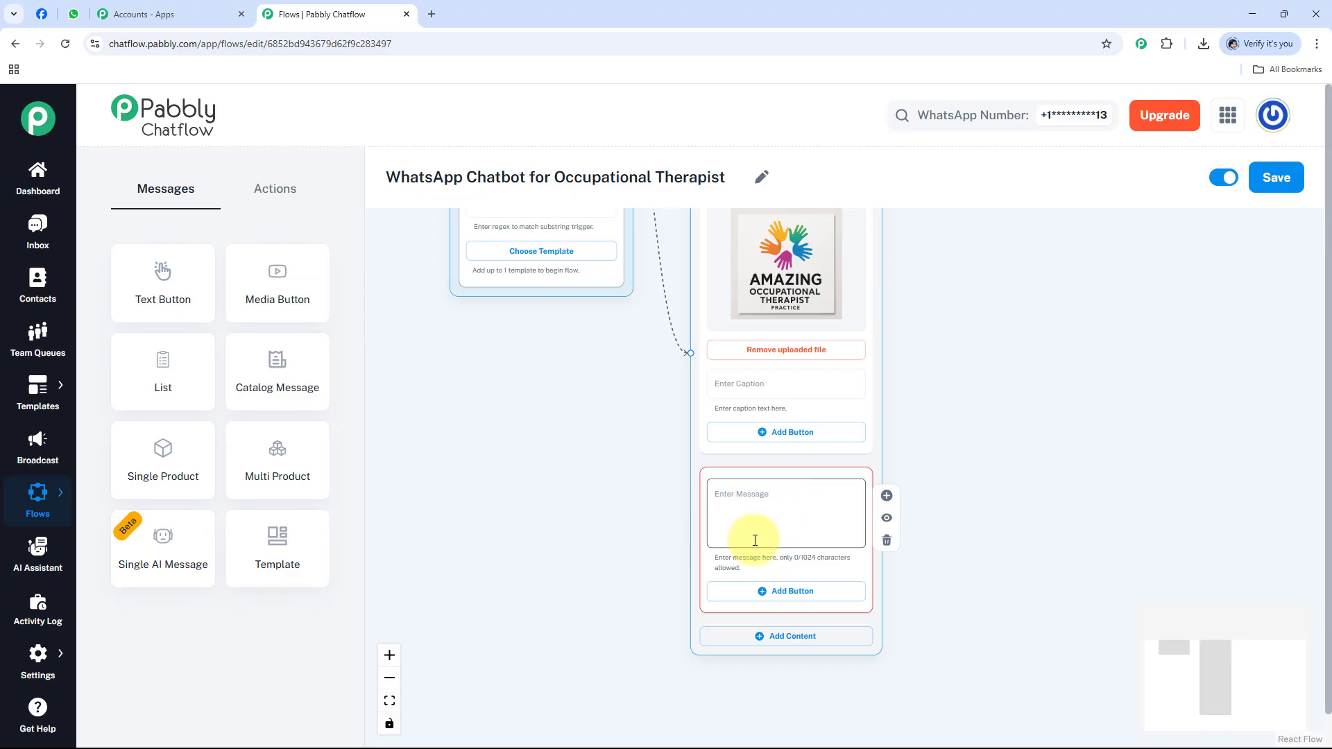
# Add two reply buttons to the new text block in the message node.
pyautogui.scroll(-3, 648, 467)
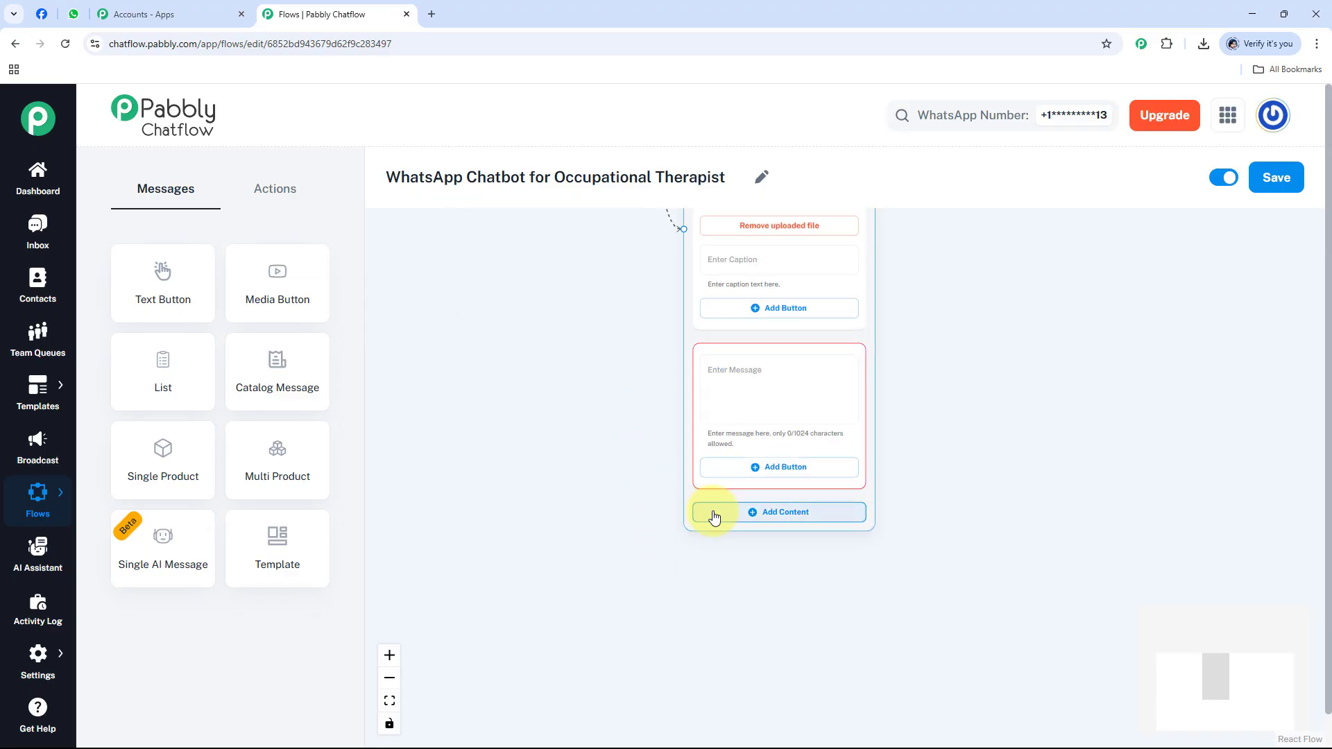
pyautogui.click(760, 468)
pyautogui.click(779, 534)
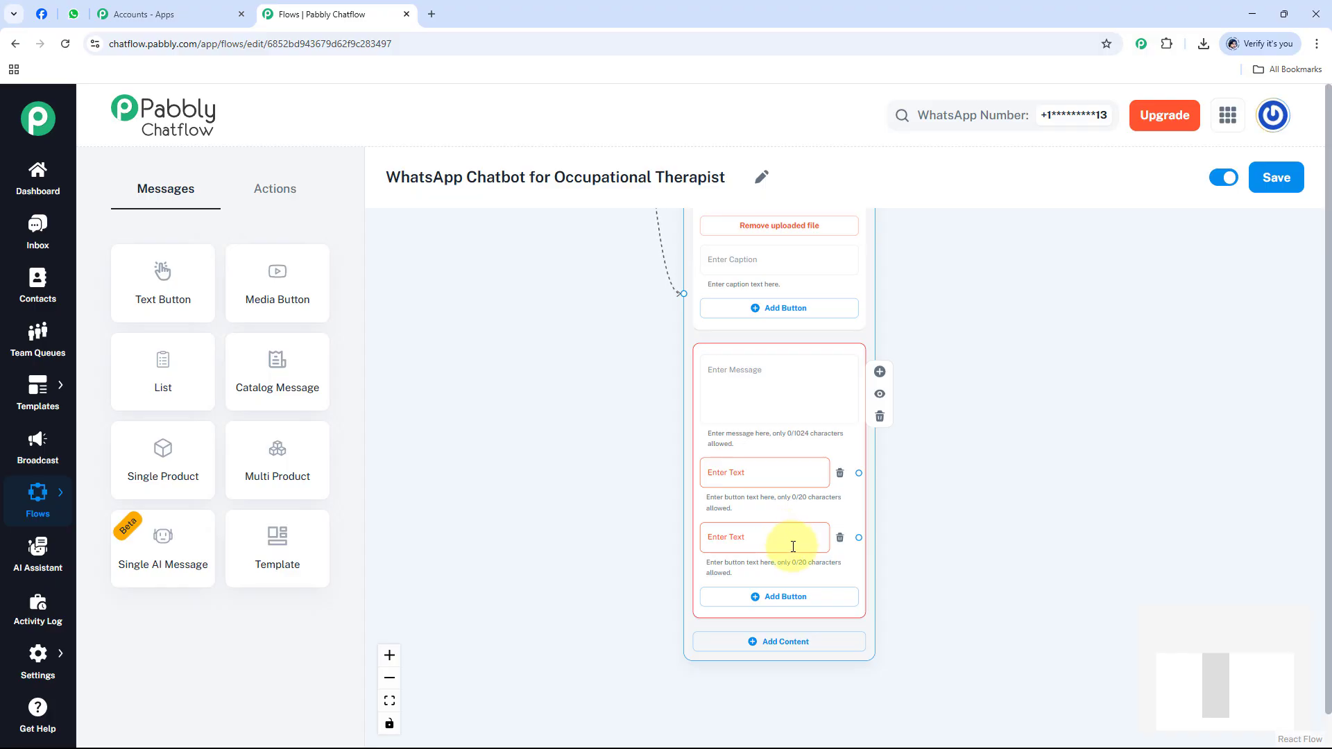
pyautogui.click(778, 644)
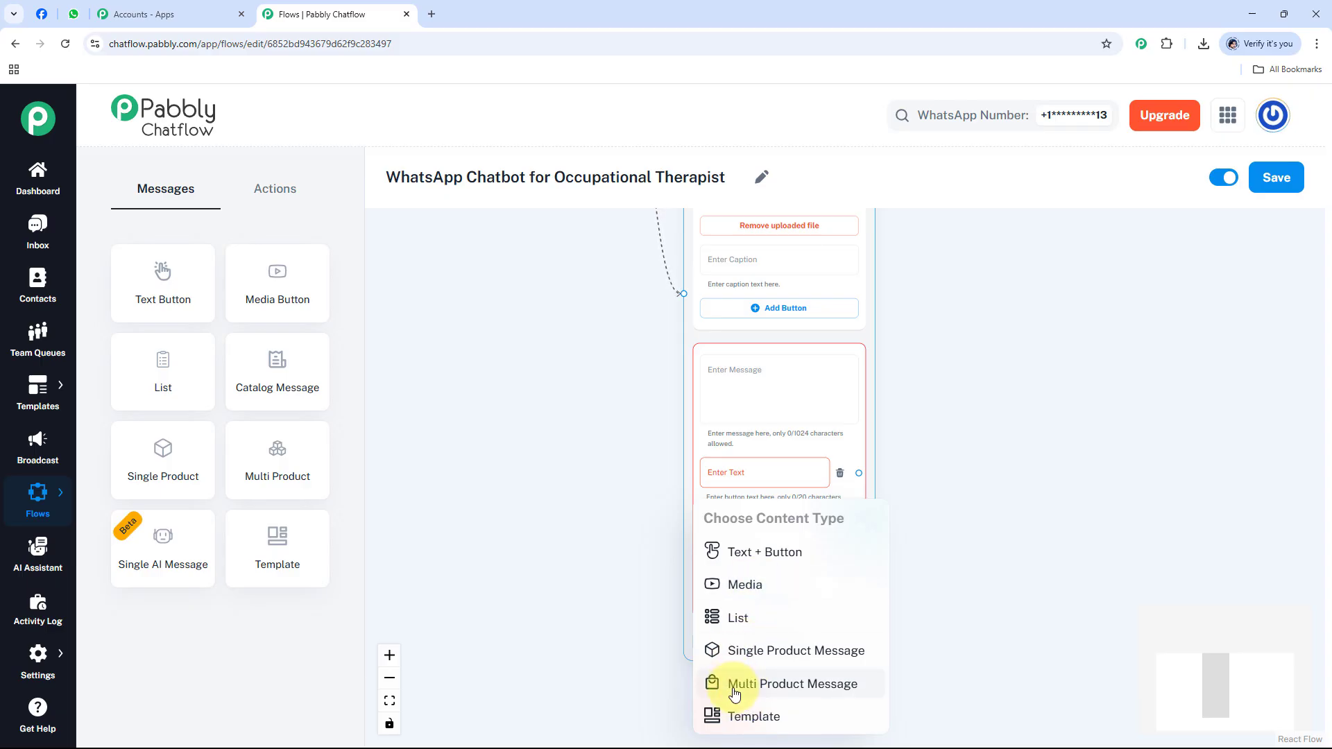
pyautogui.click(285, 190)
pyautogui.click(167, 186)
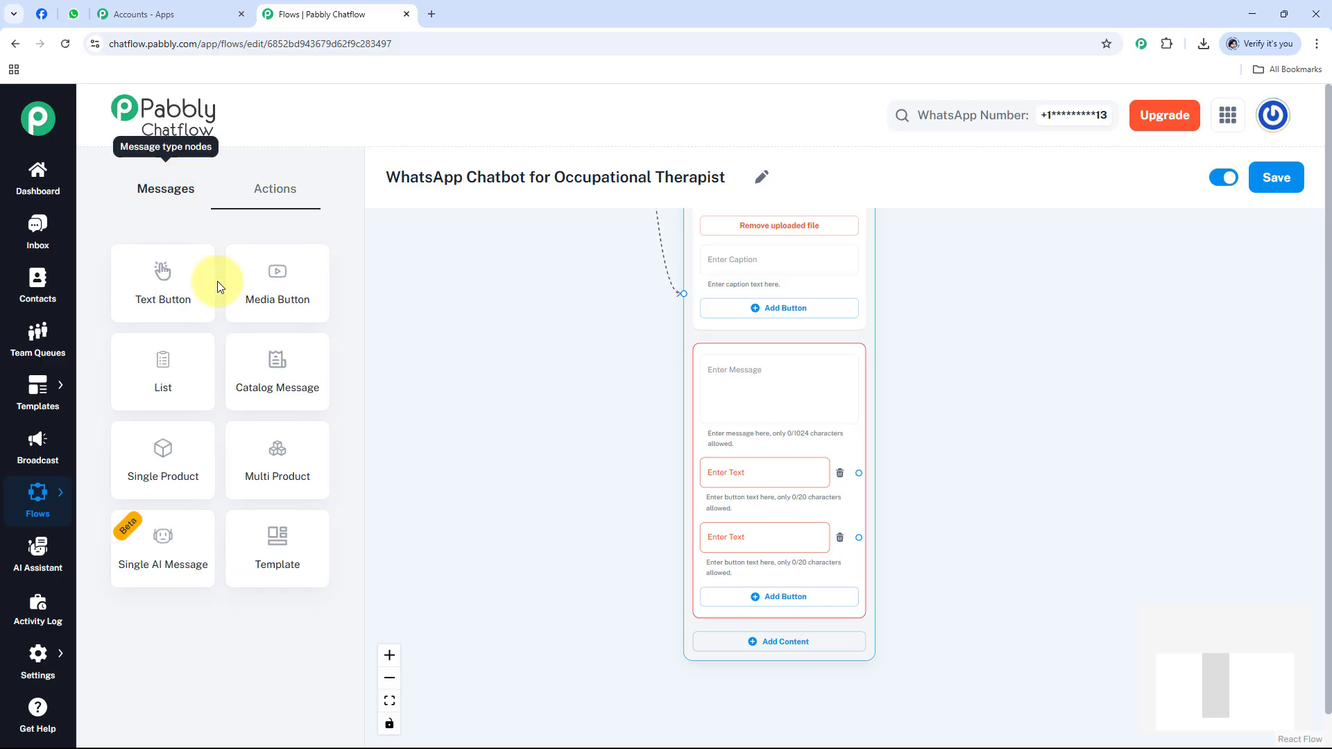
# Enter the welcome message "Hi there! Welcome to *Amazing Occupational Therapist Practice*! How can I help you today?" and label the buttons "Therapy Duration" and "Types of Therapy".
pyautogui.click(795, 413)
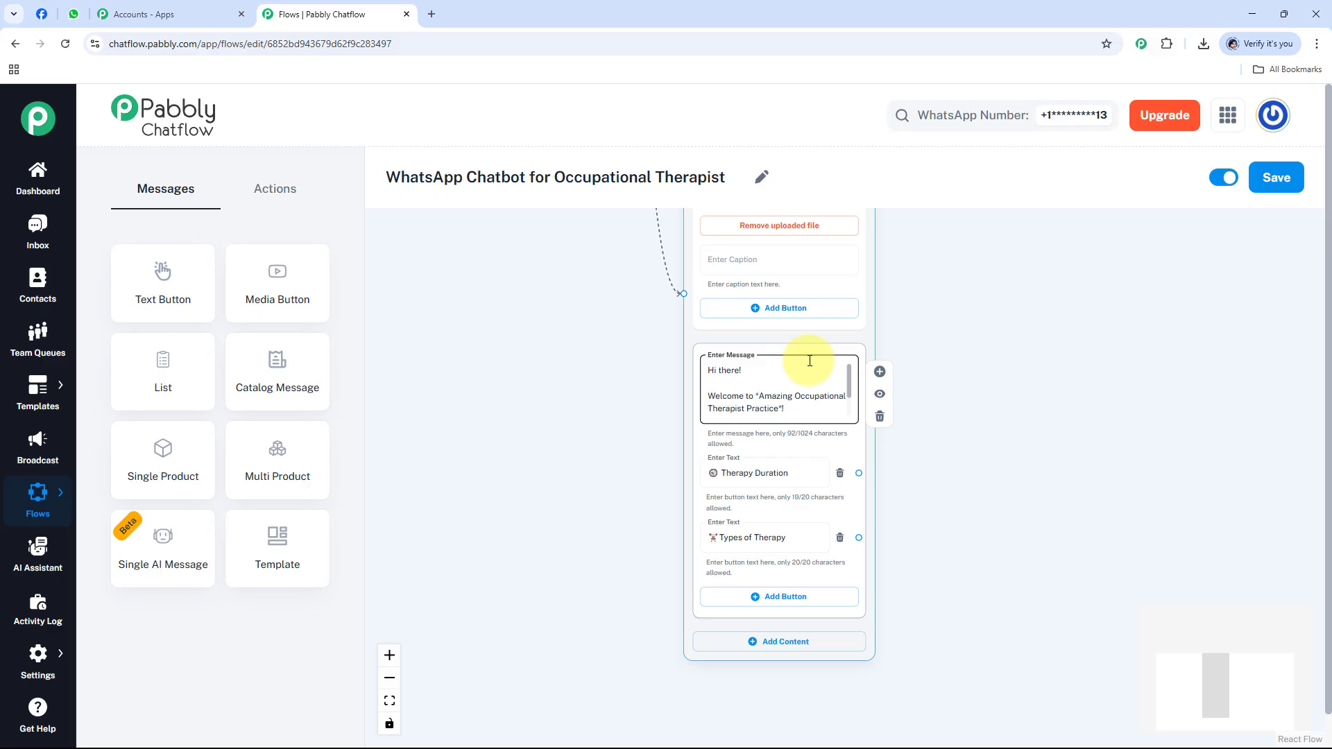
# Examine the asterisk formatting around the practice name in the welcome message, its closing question and both button labels.
pyautogui.press('Down')
pyautogui.press('Right')
pyautogui.press('Right')
pyautogui.press('Right')
pyautogui.press('Right')
pyautogui.hotkey('shift', 'Right')
pyautogui.hotkey('ctrl', 'shift', 'Left')
pyautogui.hotkey('ctrl', 'shift', 'Left')
pyautogui.hotkey('ctrl', 'shift', 'Left')
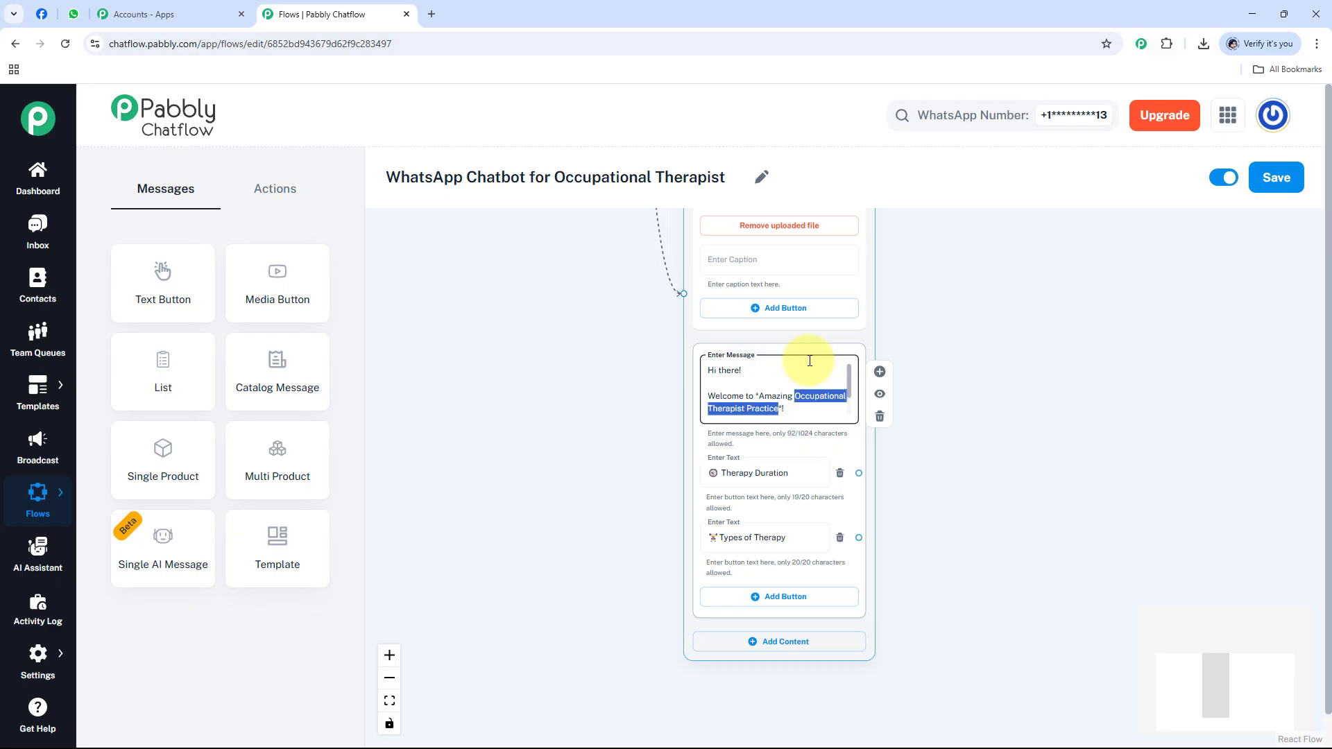
pyautogui.hotkey('ctrl', 'shift', 'Left')
pyautogui.press('Left')
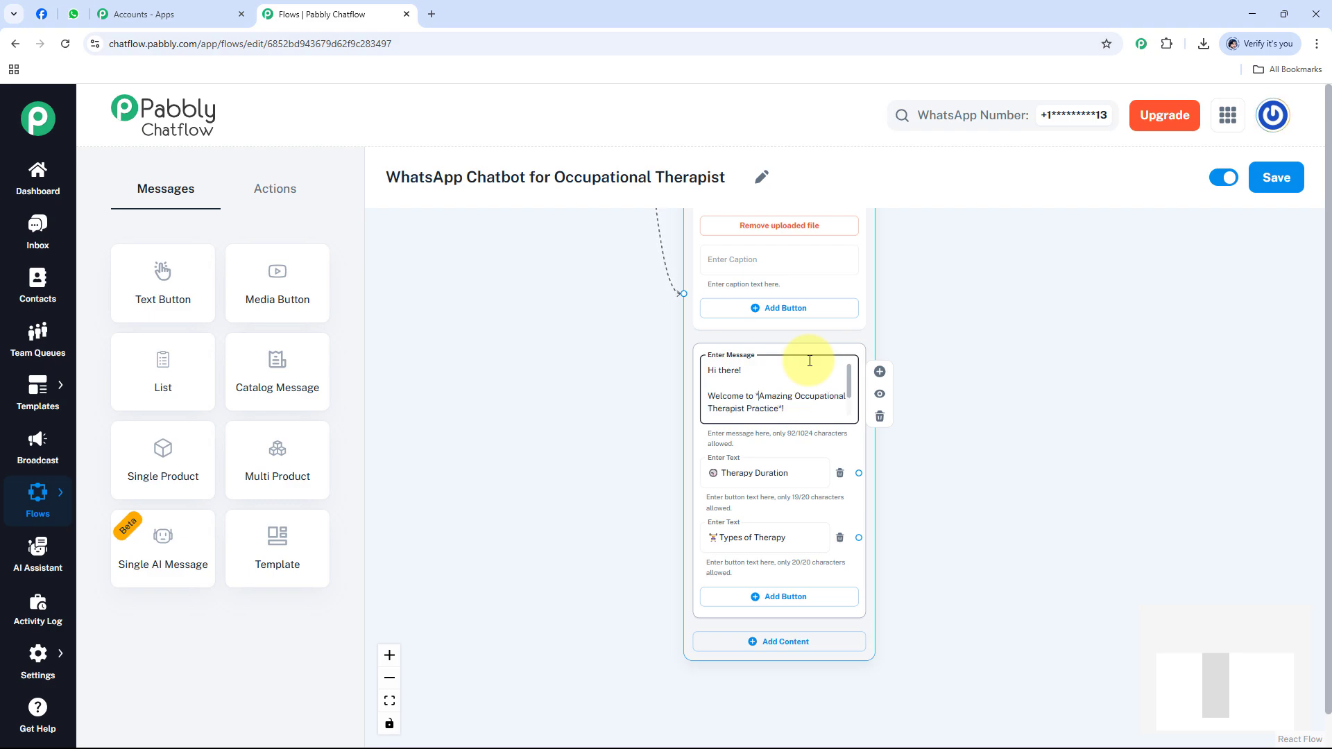
pyautogui.press('Down')
pyautogui.press('Down')
pyautogui.press('Down')
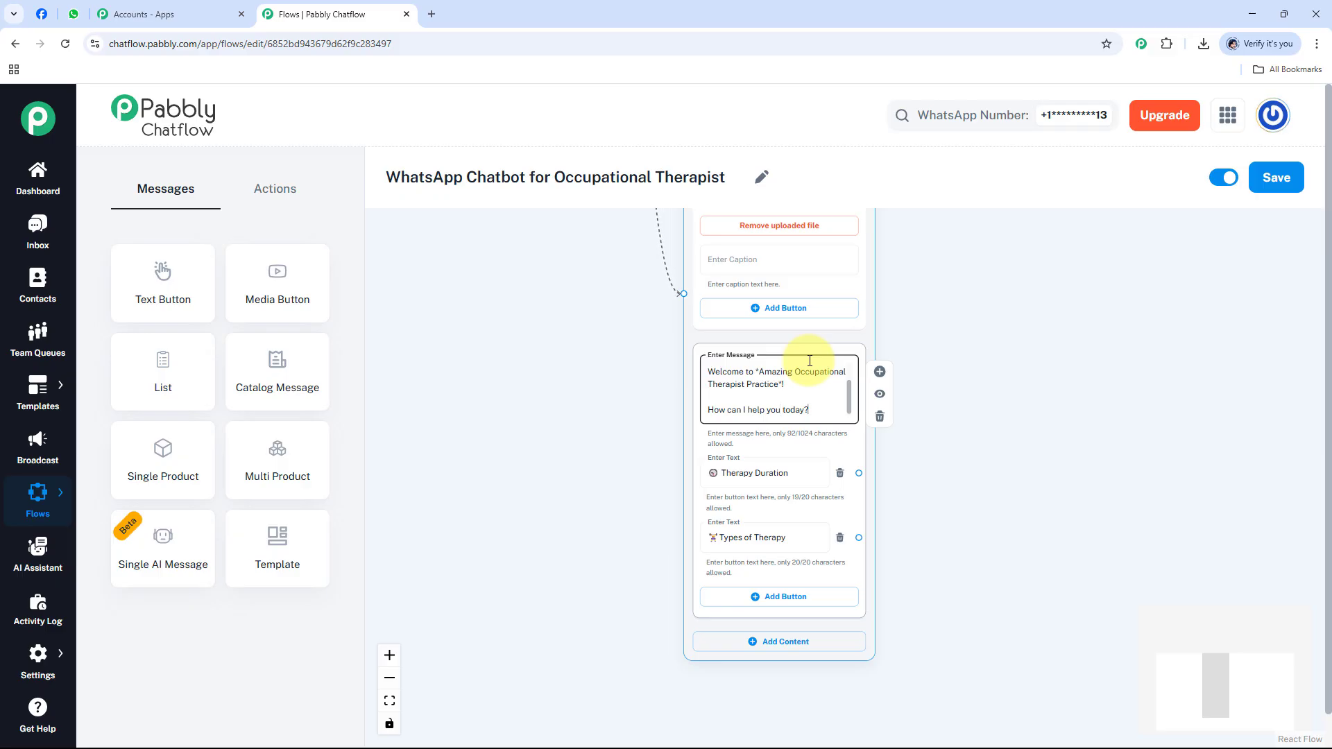
pyautogui.click(779, 473)
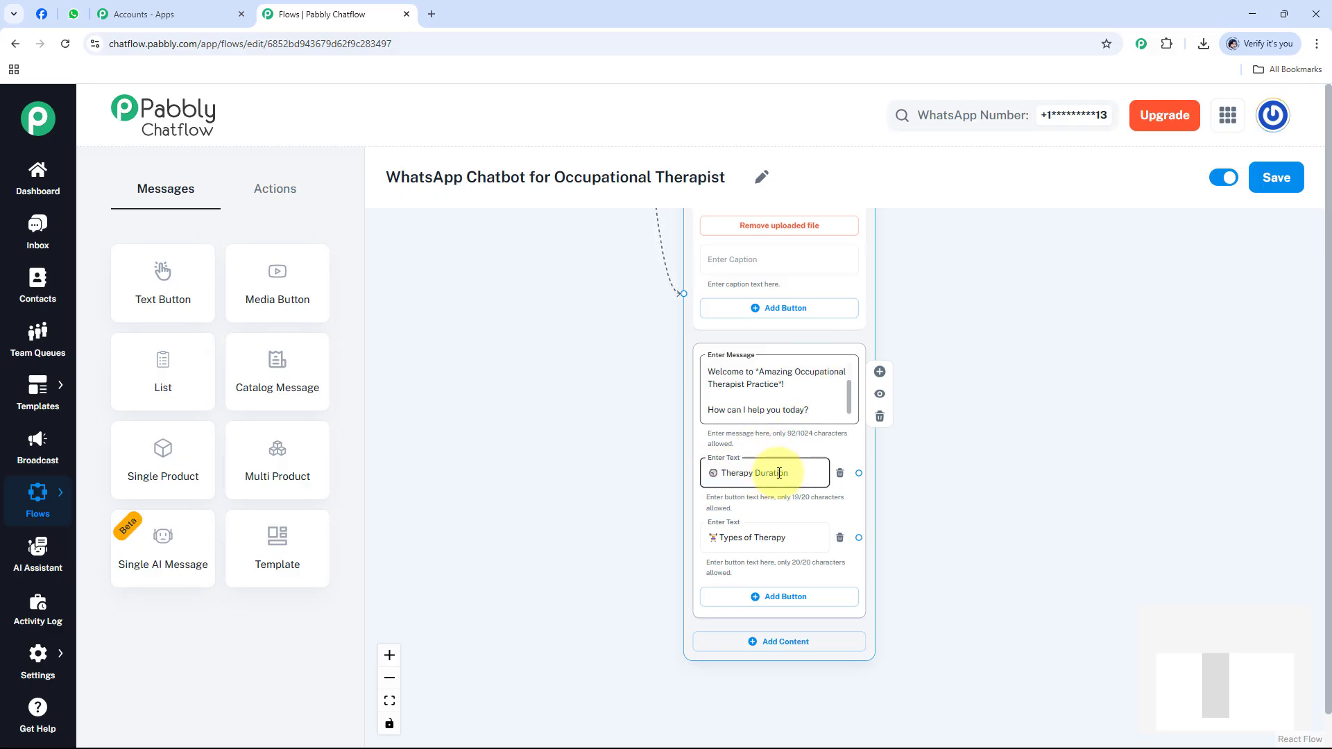
pyautogui.click(808, 537)
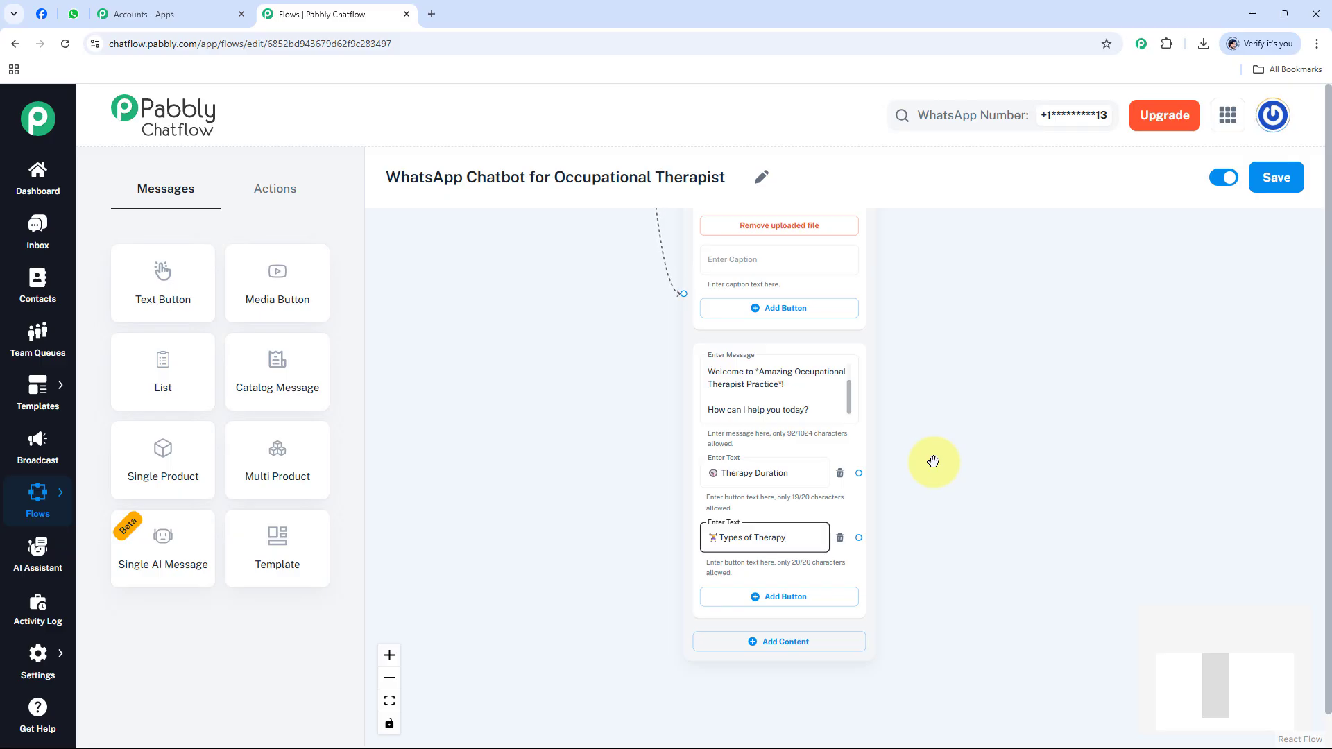
pyautogui.click(769, 396)
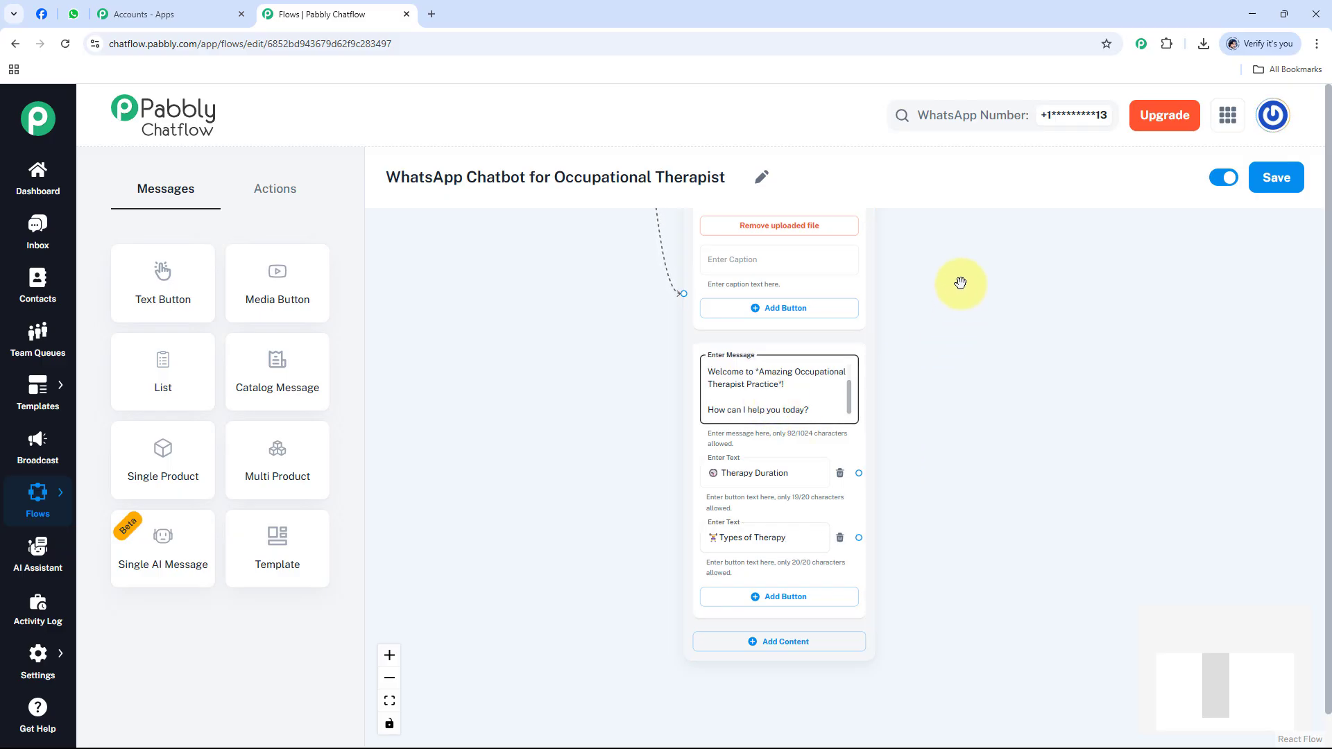
pyautogui.moveTo(903, 243); pyautogui.dragTo(931, 440)
pyautogui.click(824, 311)
pyautogui.moveTo(992, 520); pyautogui.dragTo(917, 309)
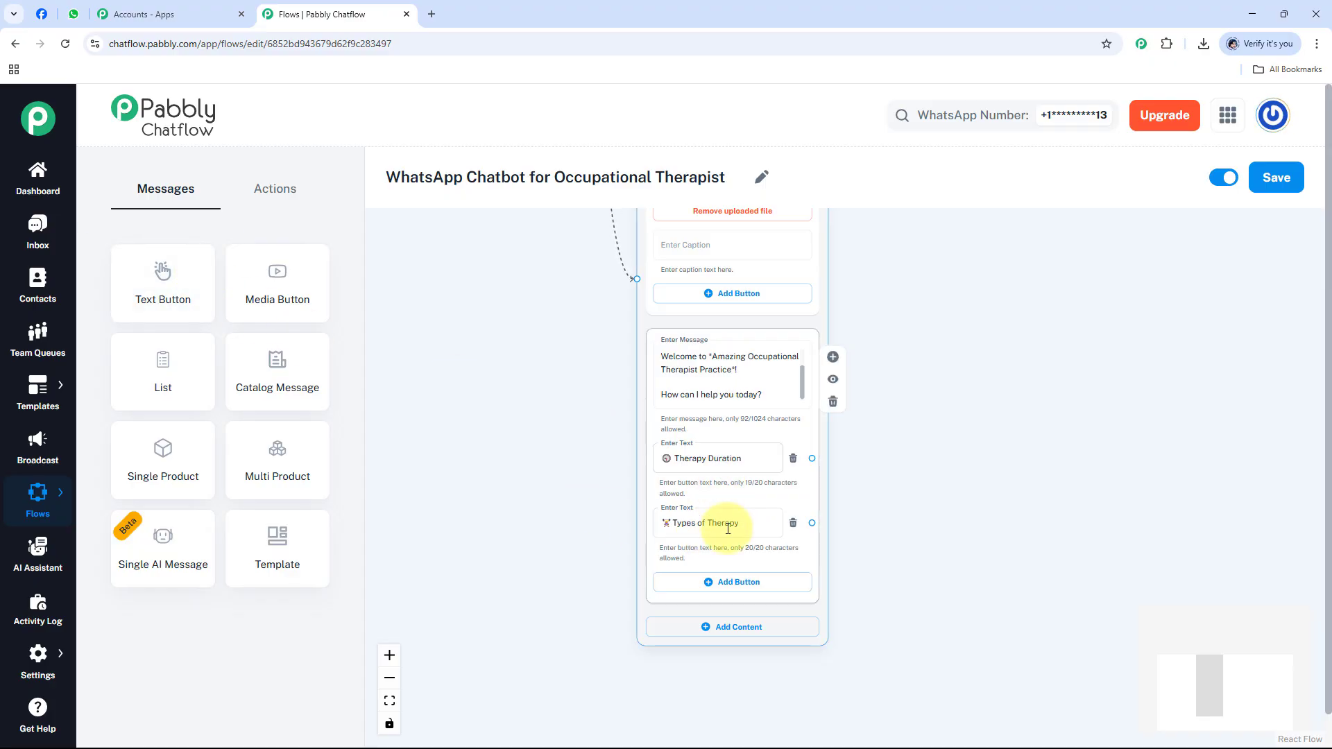
# Add two Text Button message nodes and place them one above the other beside the welcome message node.
pyautogui.scroll(-3, 388, 326)
pyautogui.moveTo(426, 333); pyautogui.dragTo(497, 471)
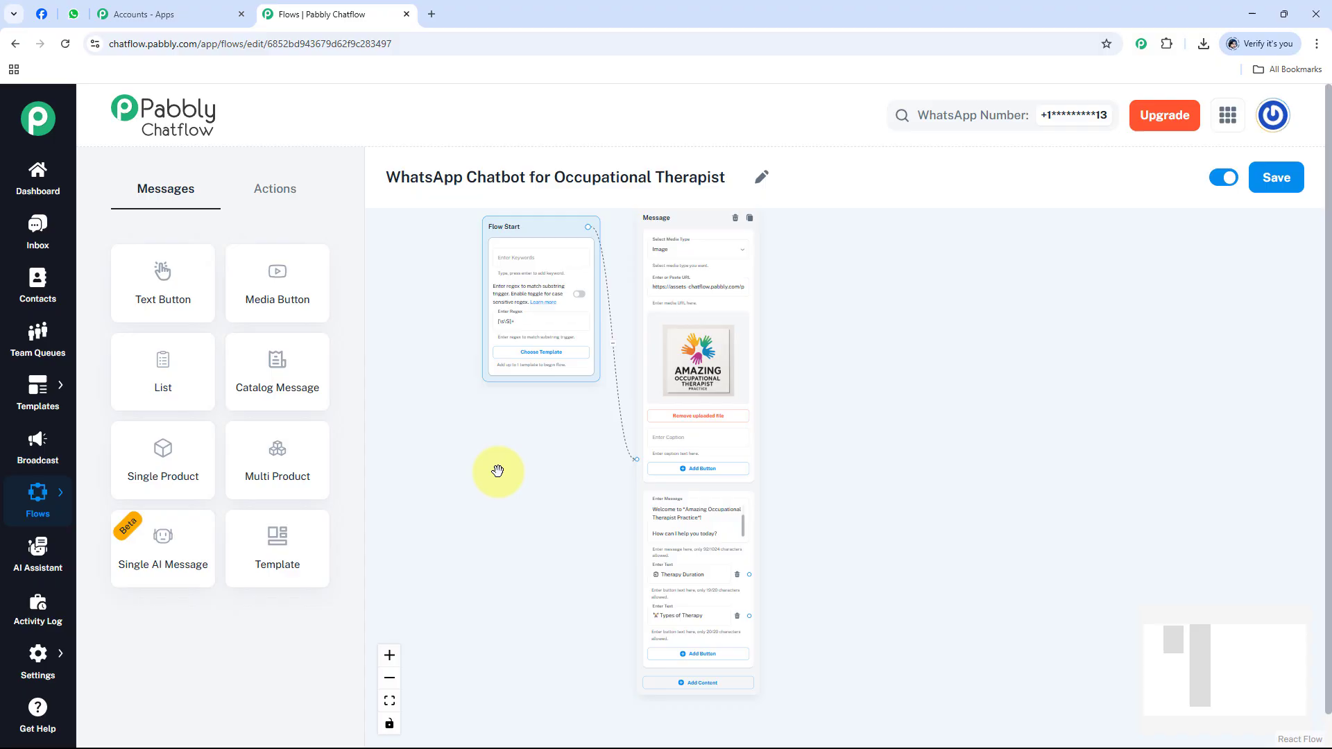
pyautogui.click(169, 303)
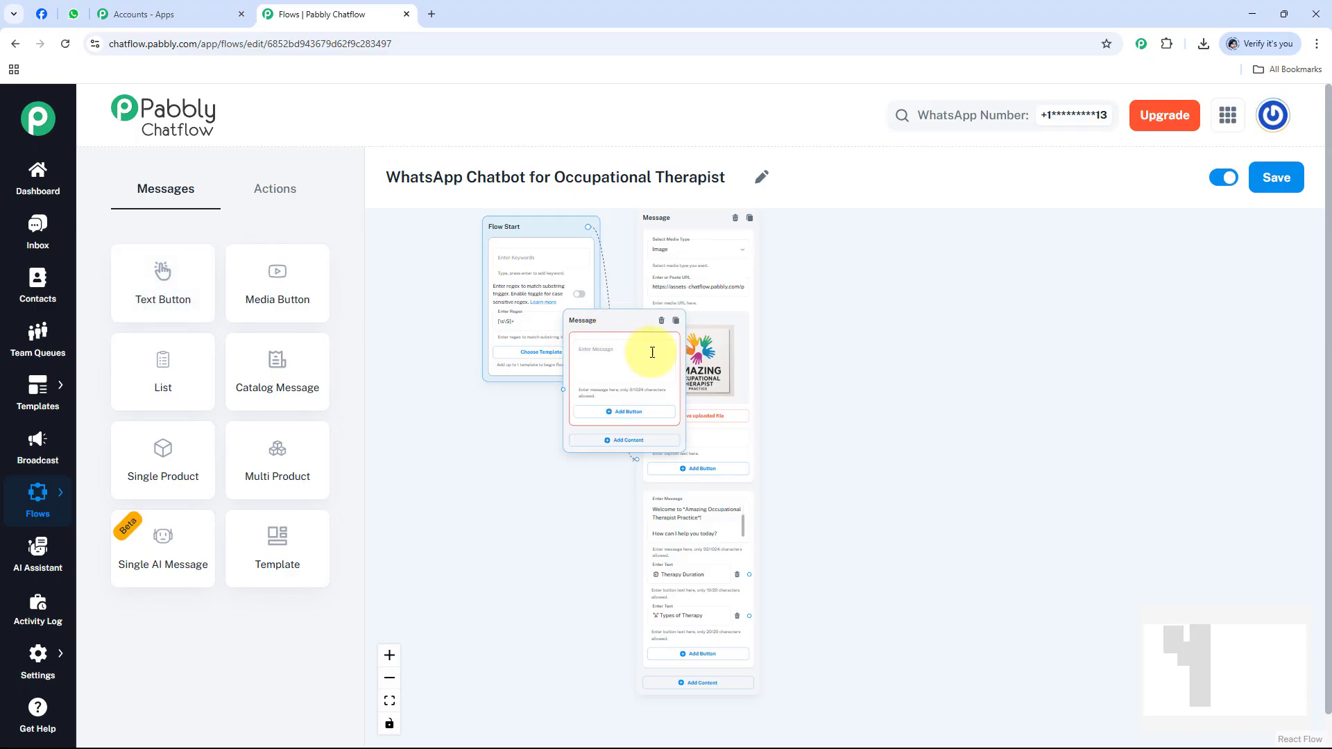
pyautogui.moveTo(636, 328); pyautogui.dragTo(863, 449)
pyautogui.moveTo(616, 321); pyautogui.dragTo(854, 633)
pyautogui.scroll(3, 764, 521)
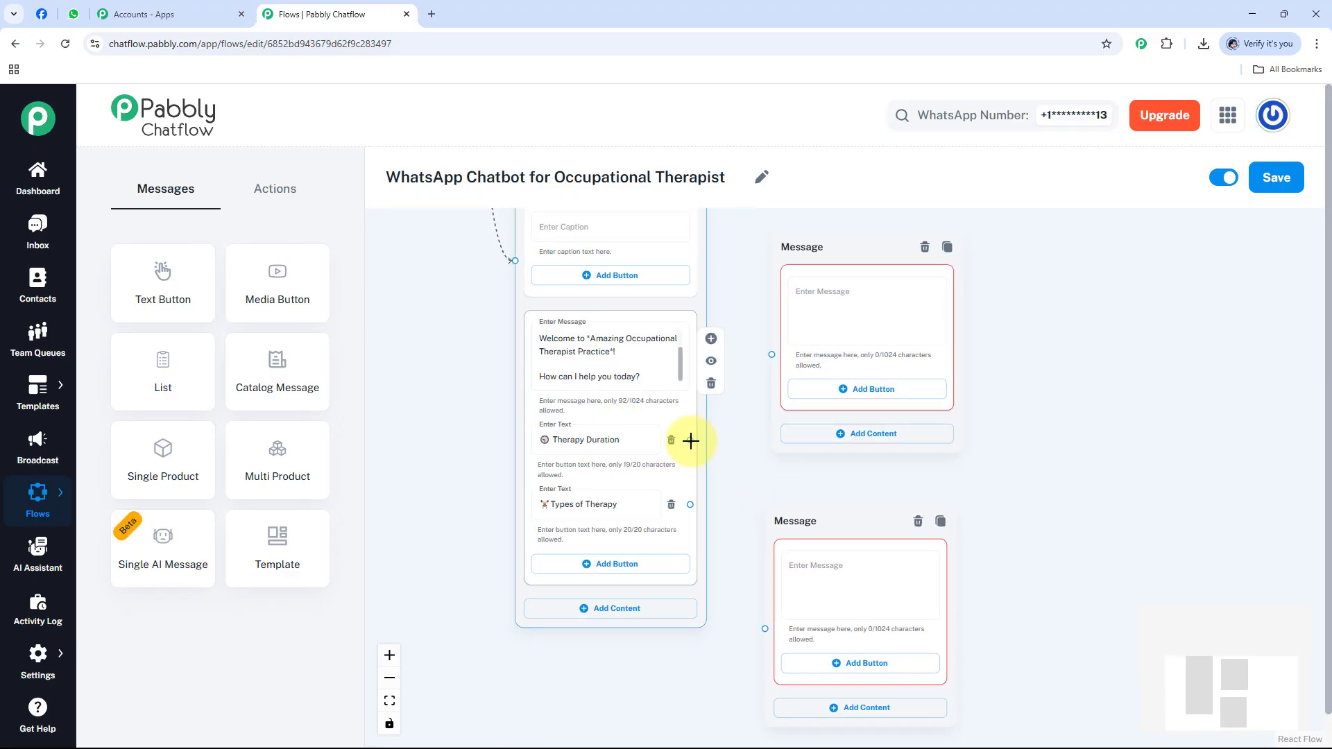
# Connect the Therapy Duration button to the upper new message node and the Types of Therapy button to the lower one.
pyautogui.moveTo(690, 441); pyautogui.dragTo(772, 354)
pyautogui.moveTo(690, 504); pyautogui.dragTo(765, 629)
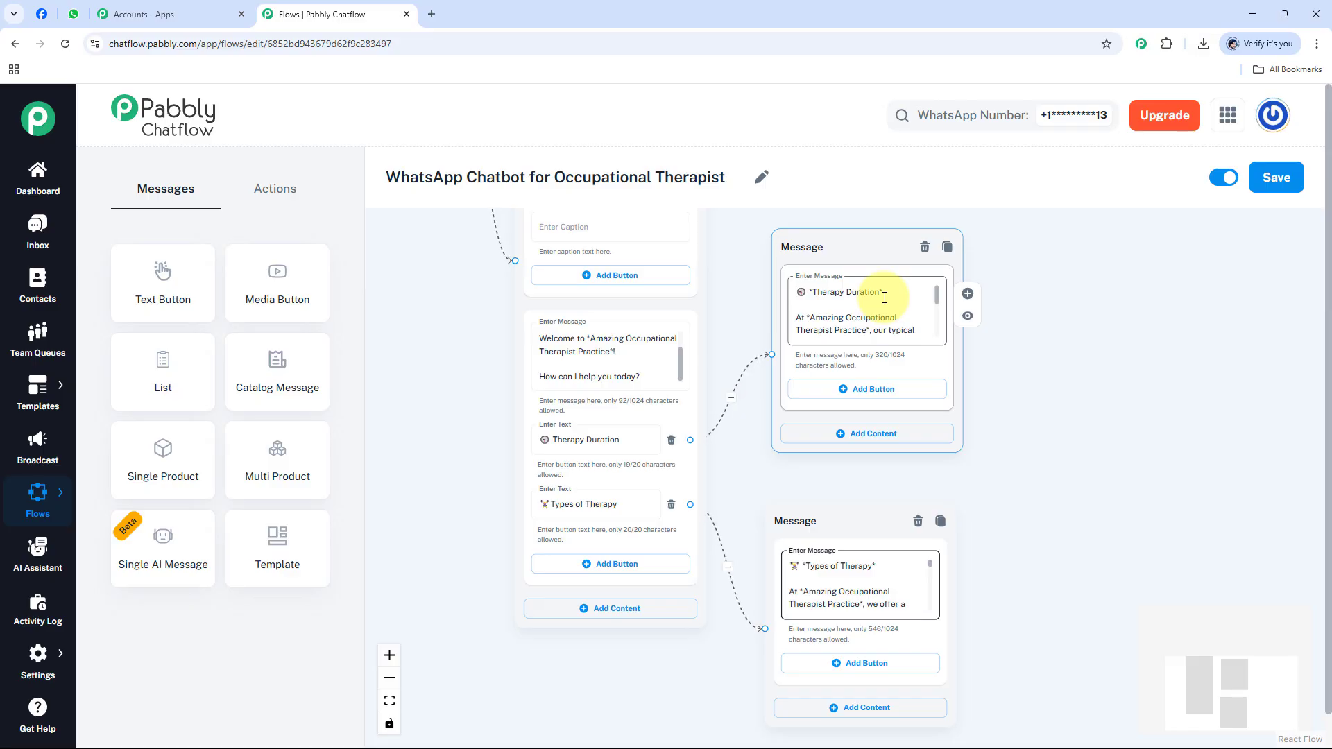
# Check the reply texts in the two connected message nodes against the Therapy Duration and Types of Therapy buttons.
pyautogui.click(841, 303)
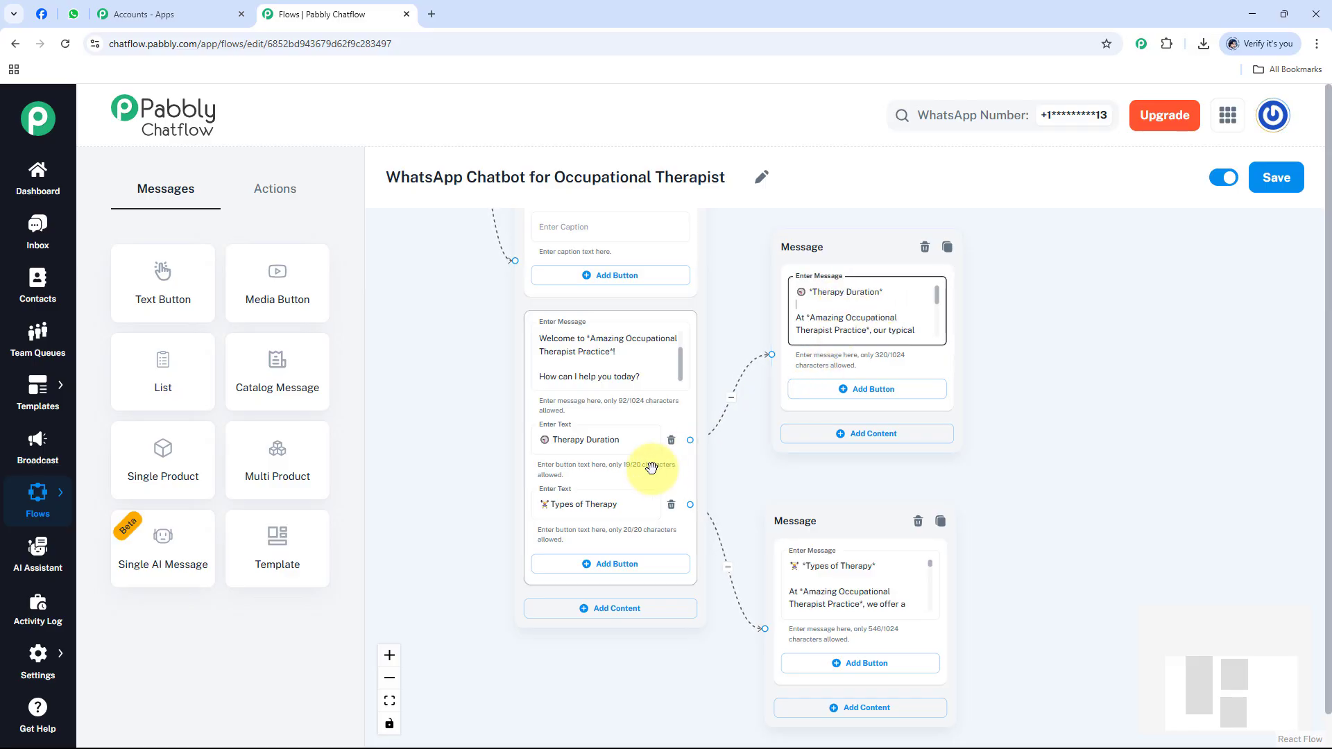
pyautogui.click(856, 317)
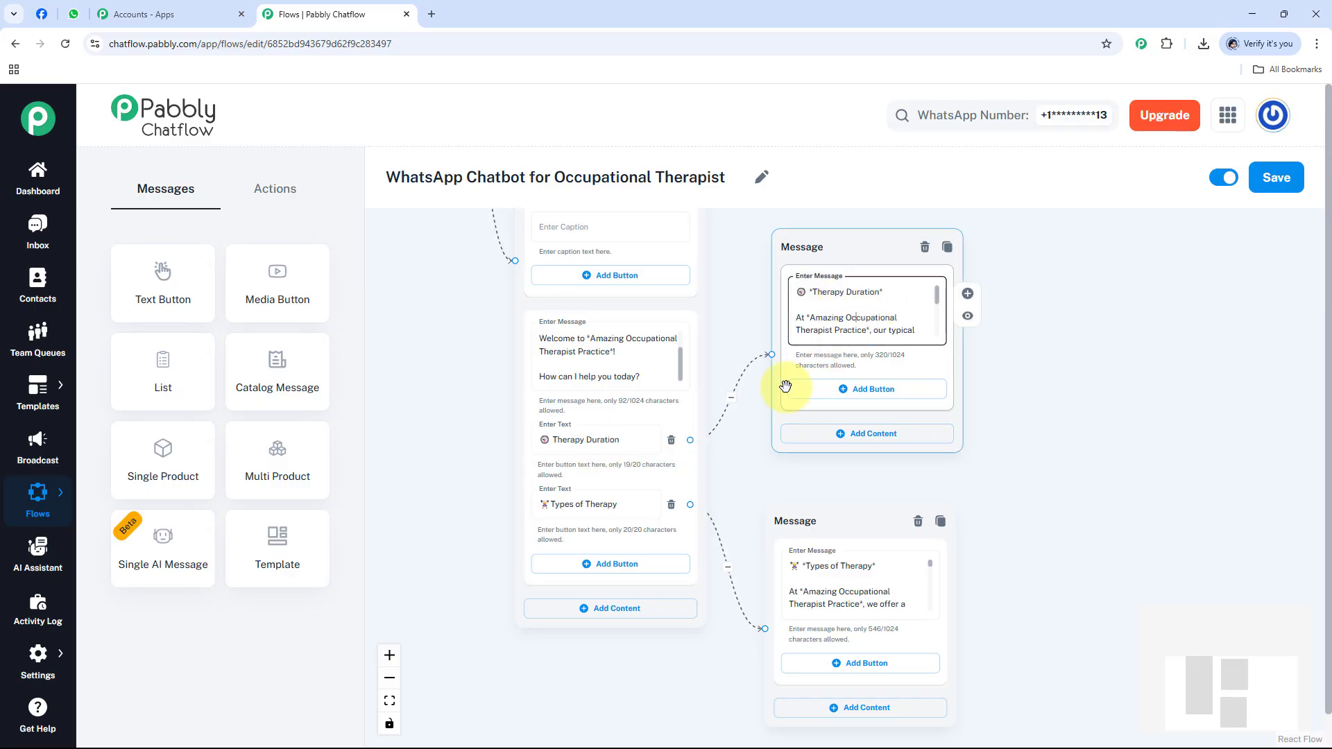
pyautogui.click(595, 506)
pyautogui.click(876, 580)
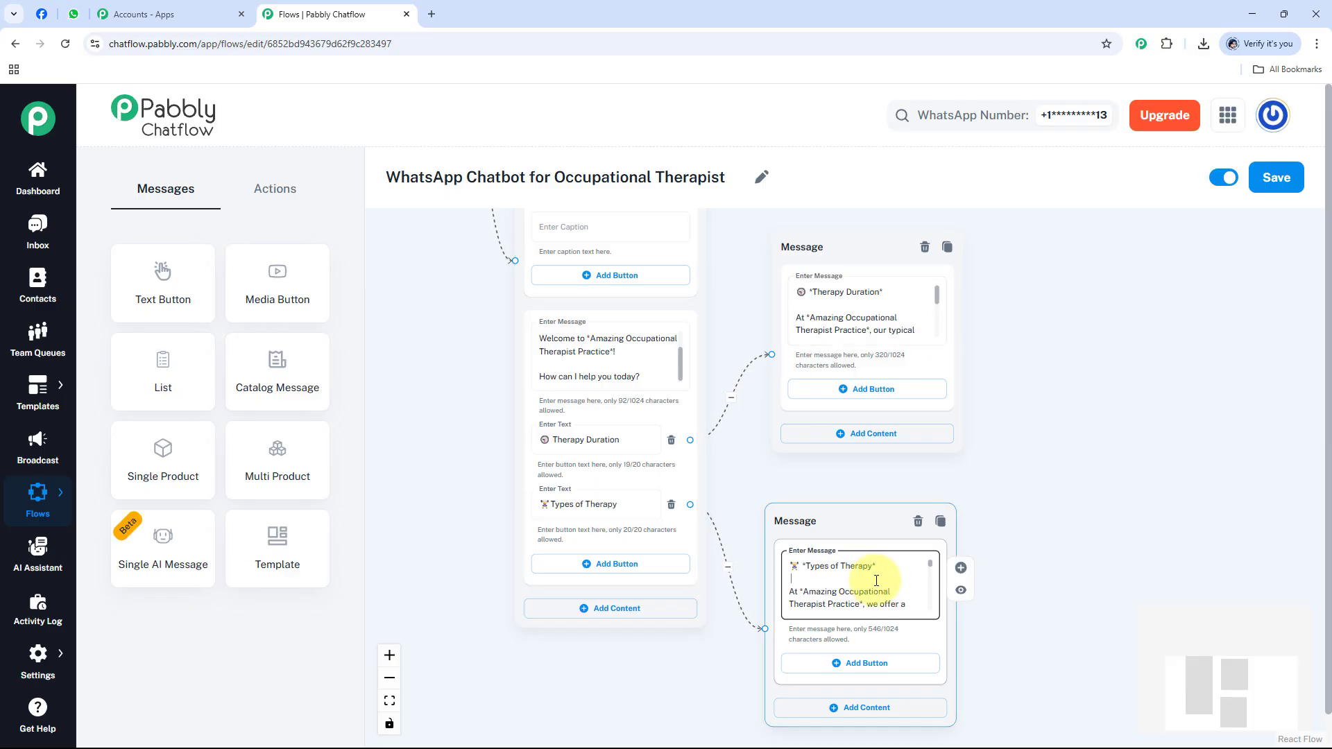
# Align the Types of Therapy message node beneath the Therapy Duration node and save the flow.
pyautogui.moveTo(856, 519); pyautogui.dragTo(865, 504)
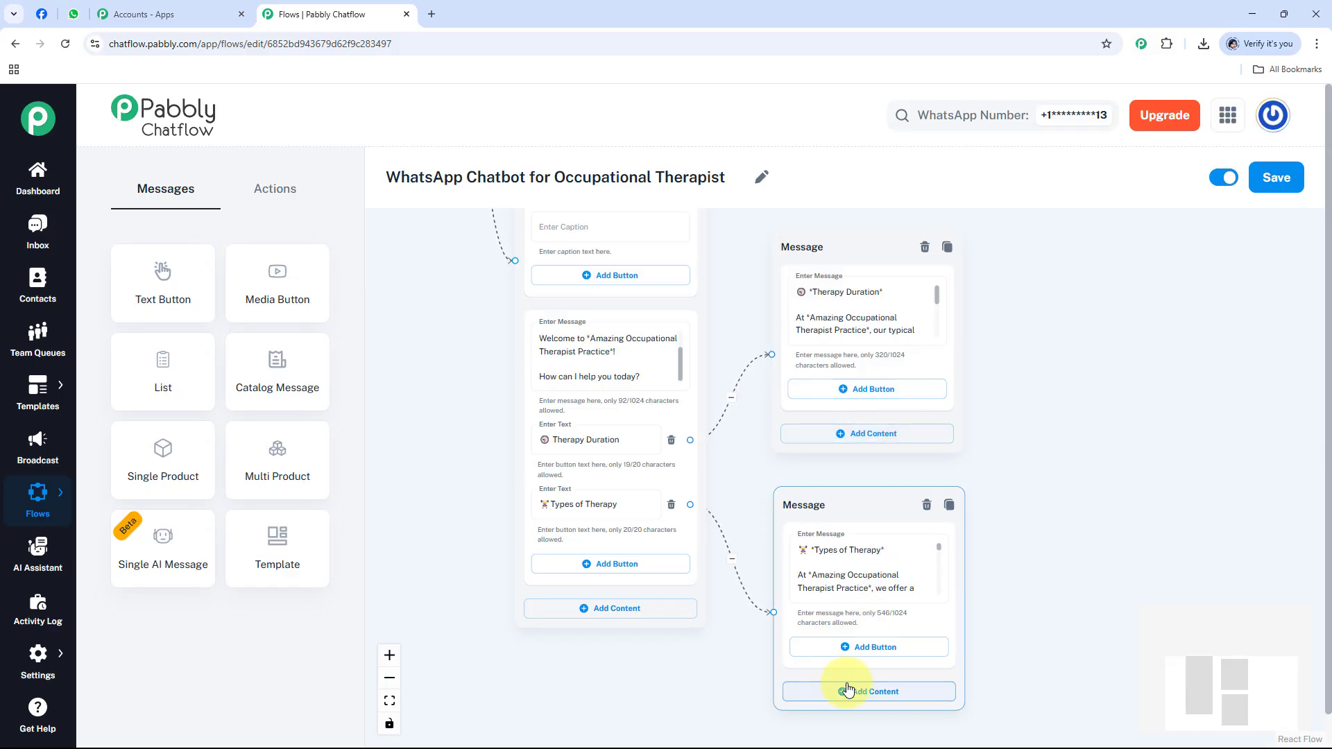
pyautogui.scroll(-5, 728, 467)
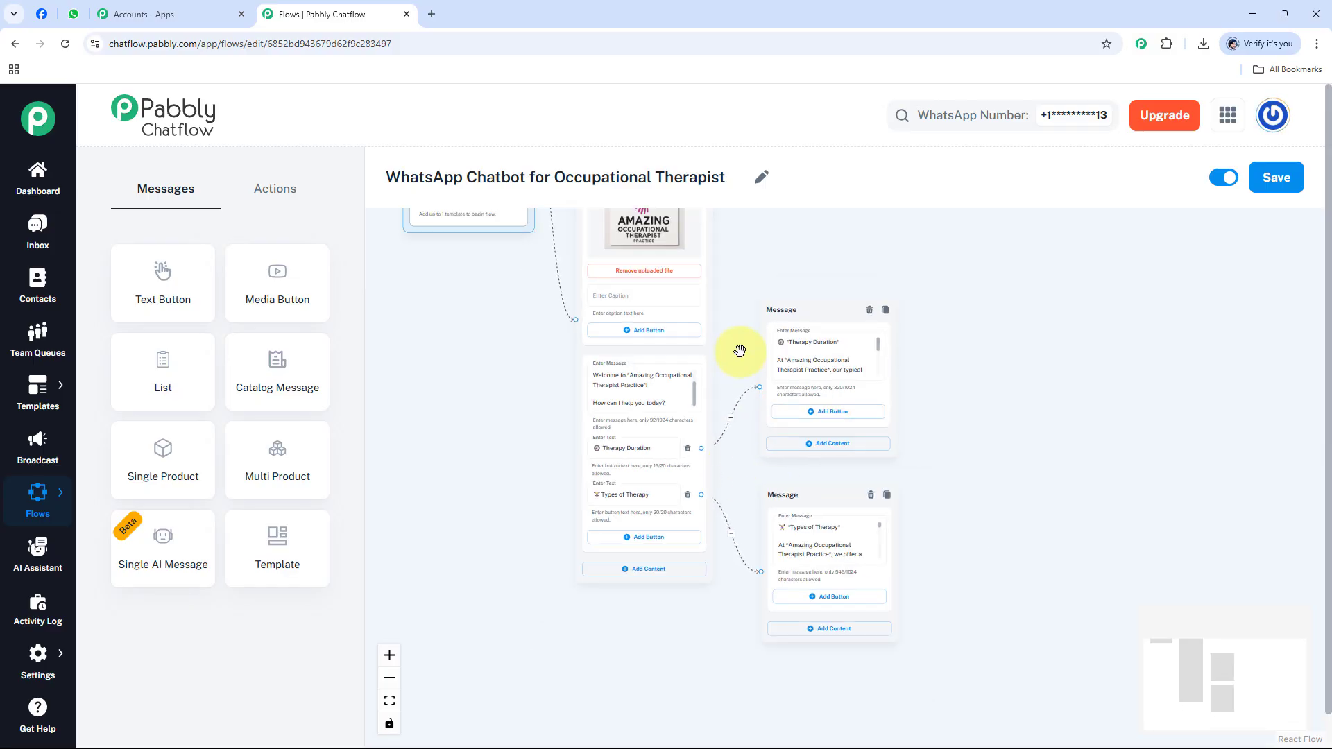
pyautogui.scroll(-1, 822, 403)
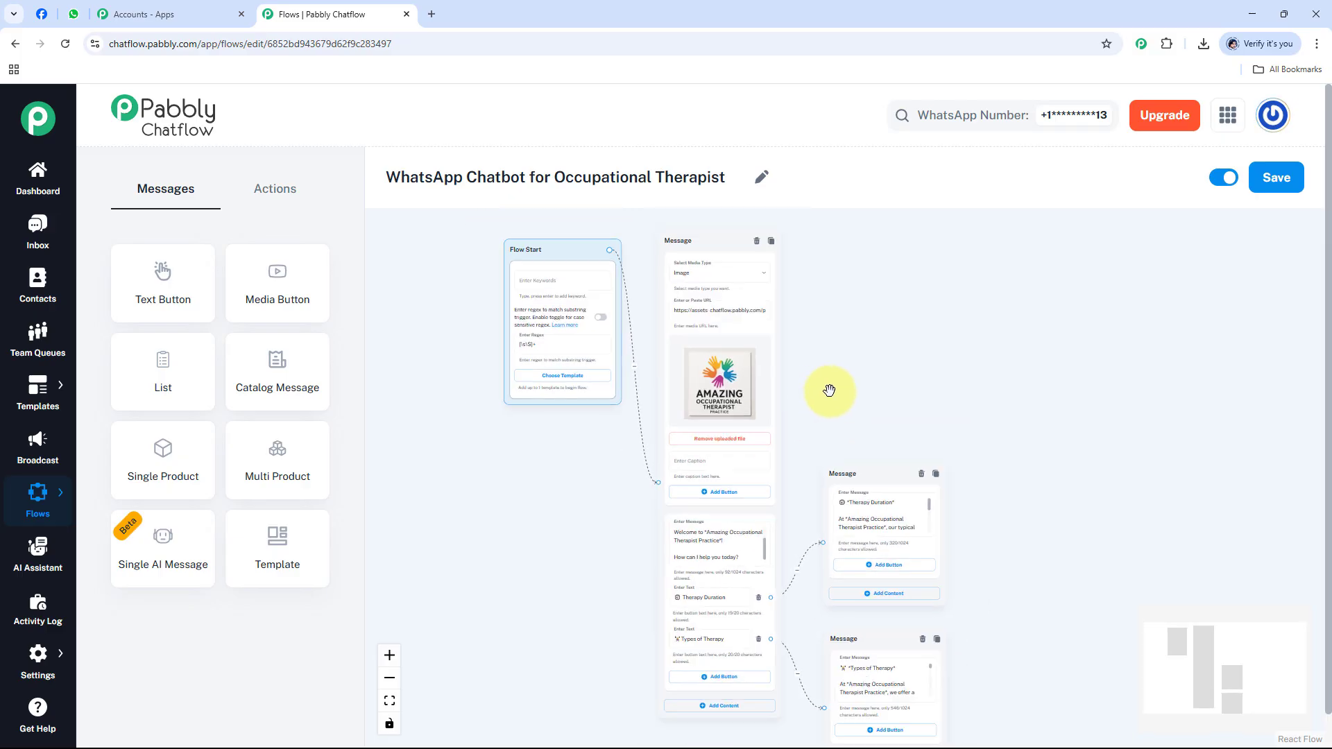
pyautogui.click(1275, 179)
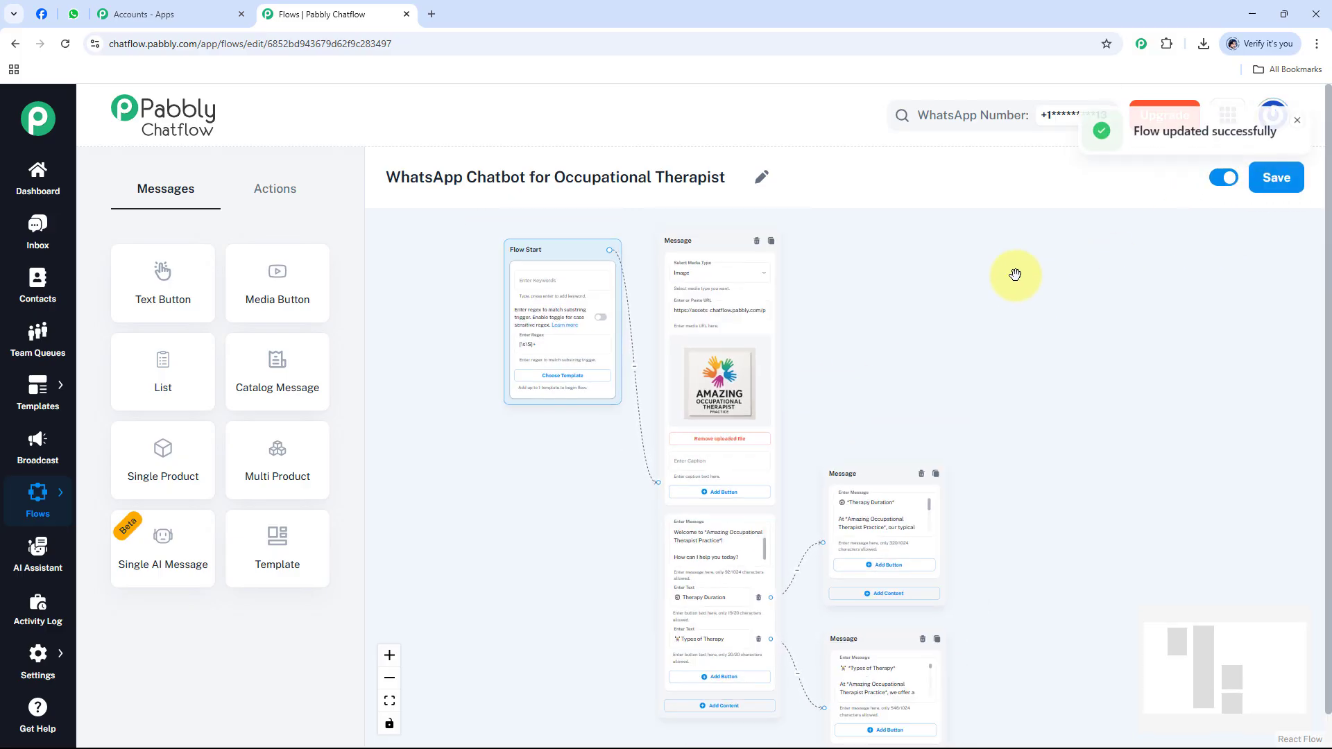
# Switch to WhatsApp Web and send the message "Testing" in the Occupational Therapist Practice chat.
pyautogui.click(74, 16)
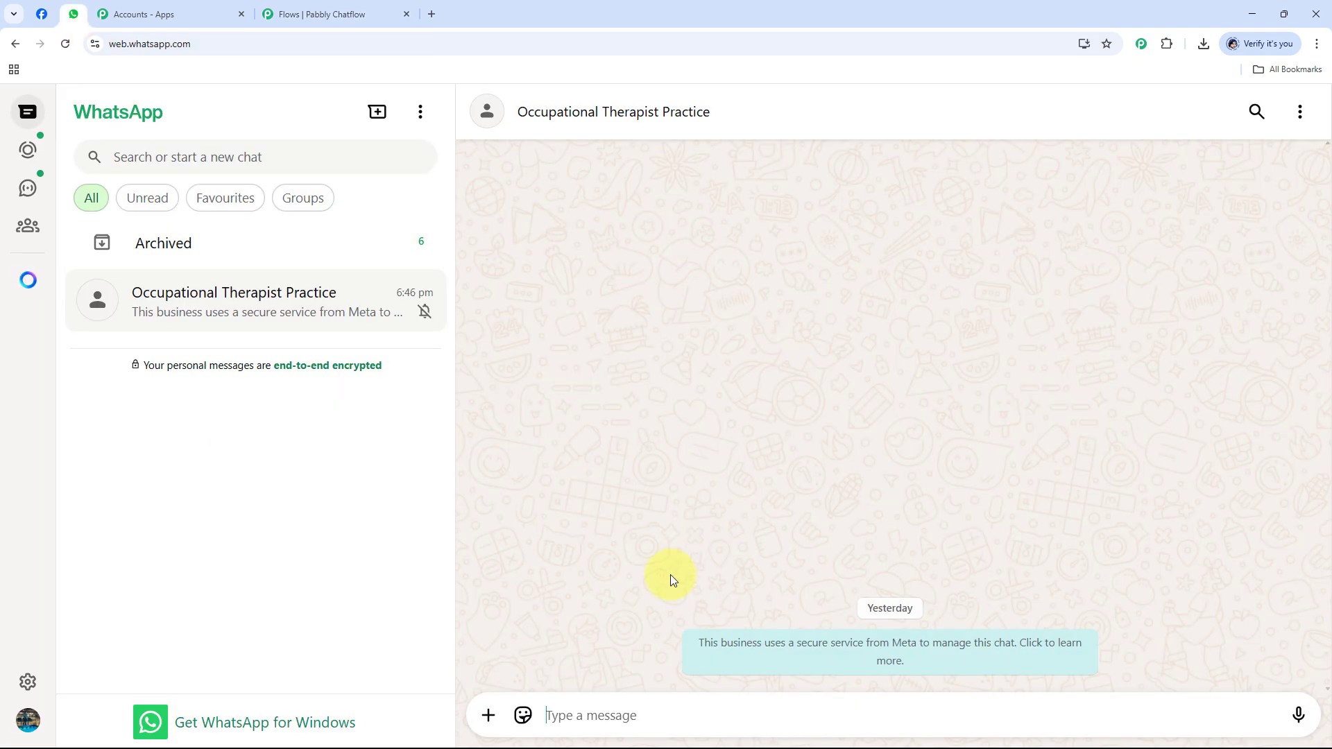
pyautogui.write('T')
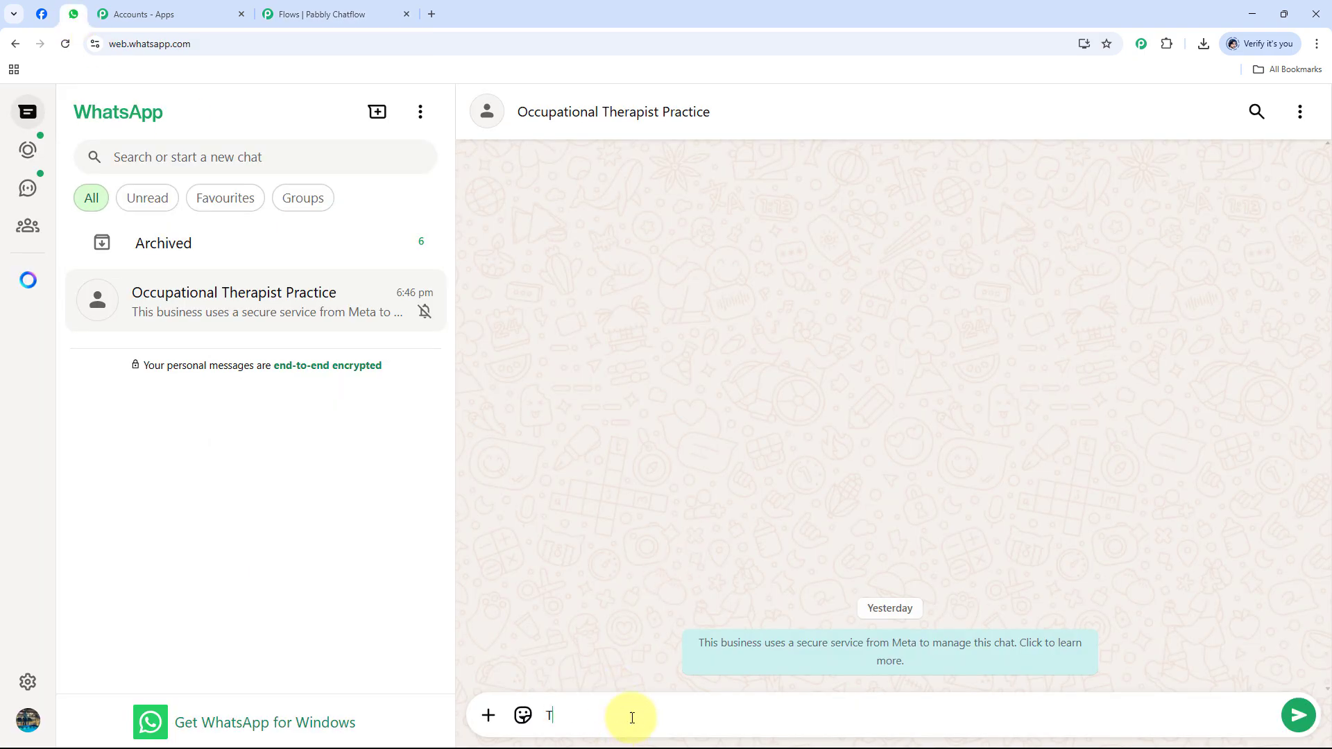
pyautogui.write('esting')
pyautogui.press('Return')
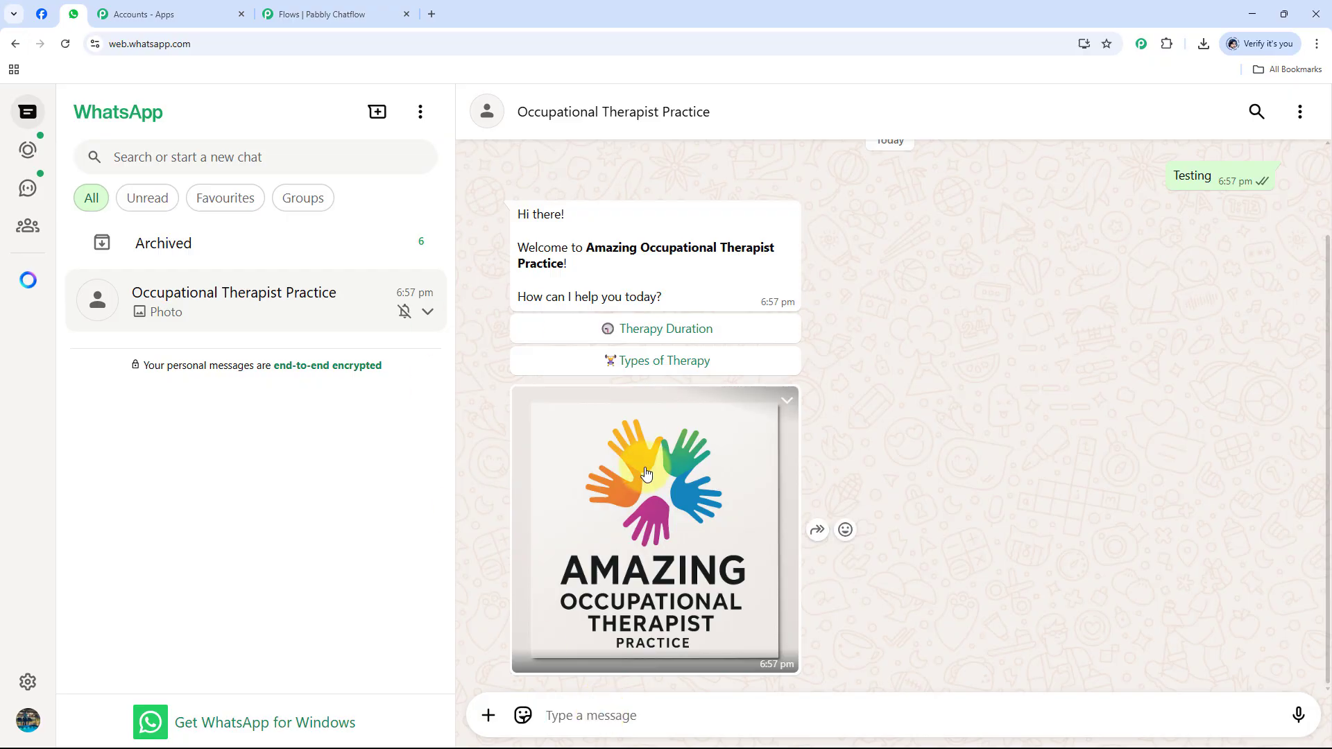
# View the received logo image enlarged, close it and return to the flow in Pabbly Chatflow.
pyautogui.click(645, 473)
pyautogui.press('Escape')
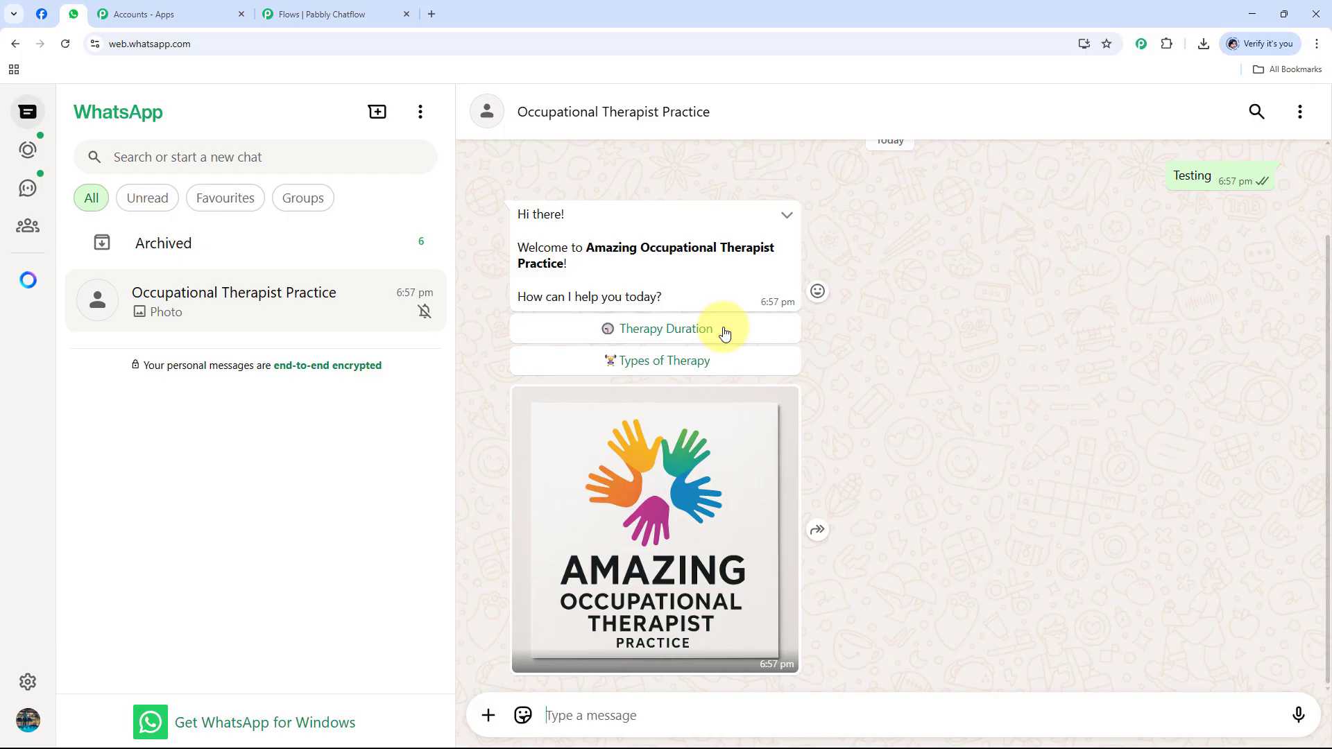
pyautogui.click(314, 14)
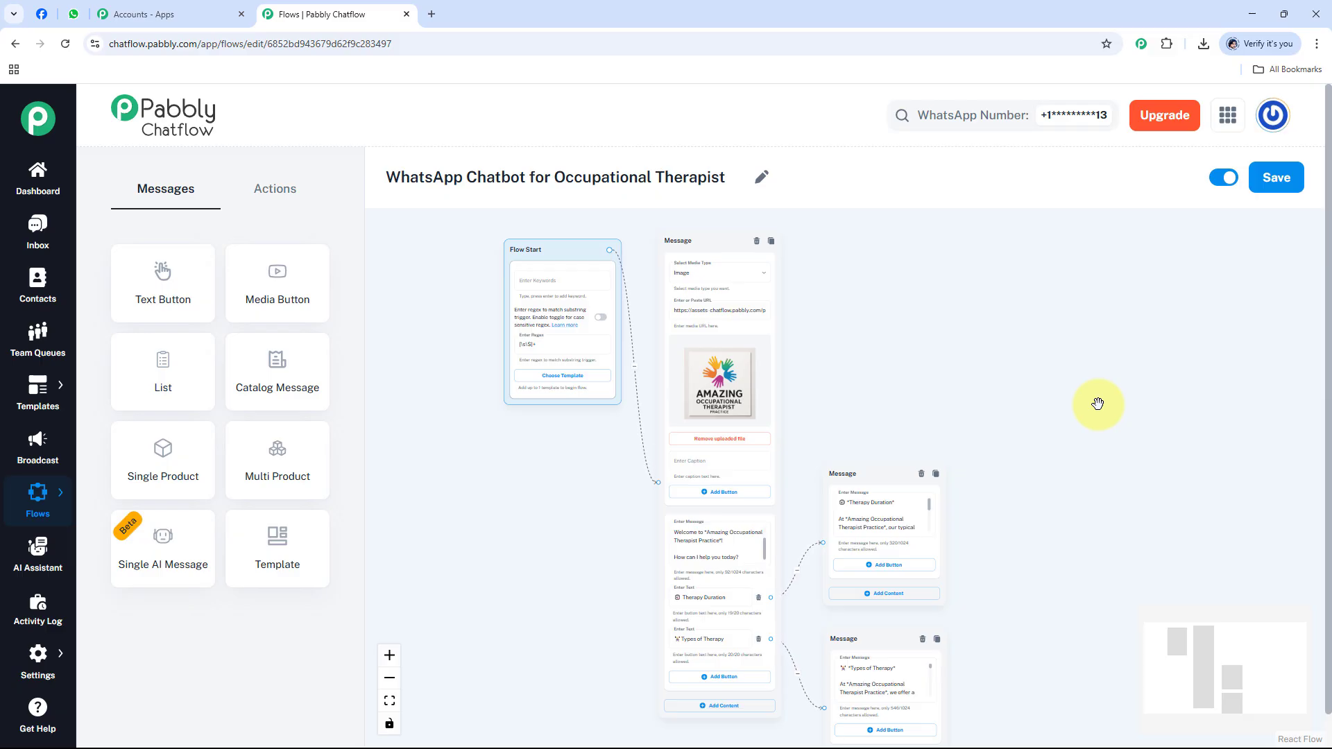